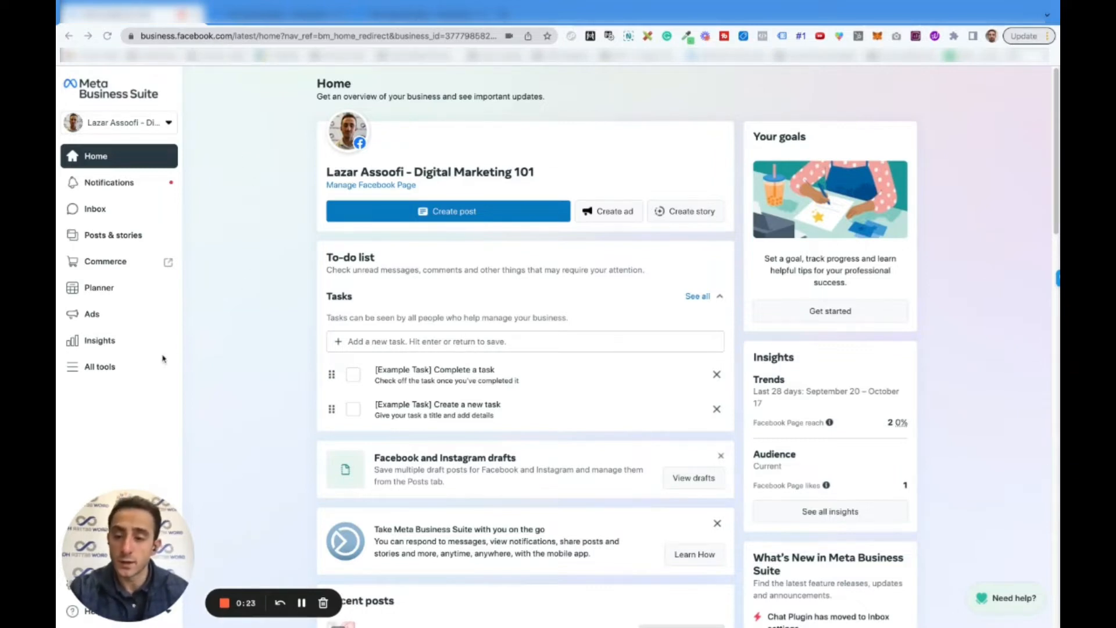
Step: Open the Audiences page from the full list of business tools
left_click(92, 368)
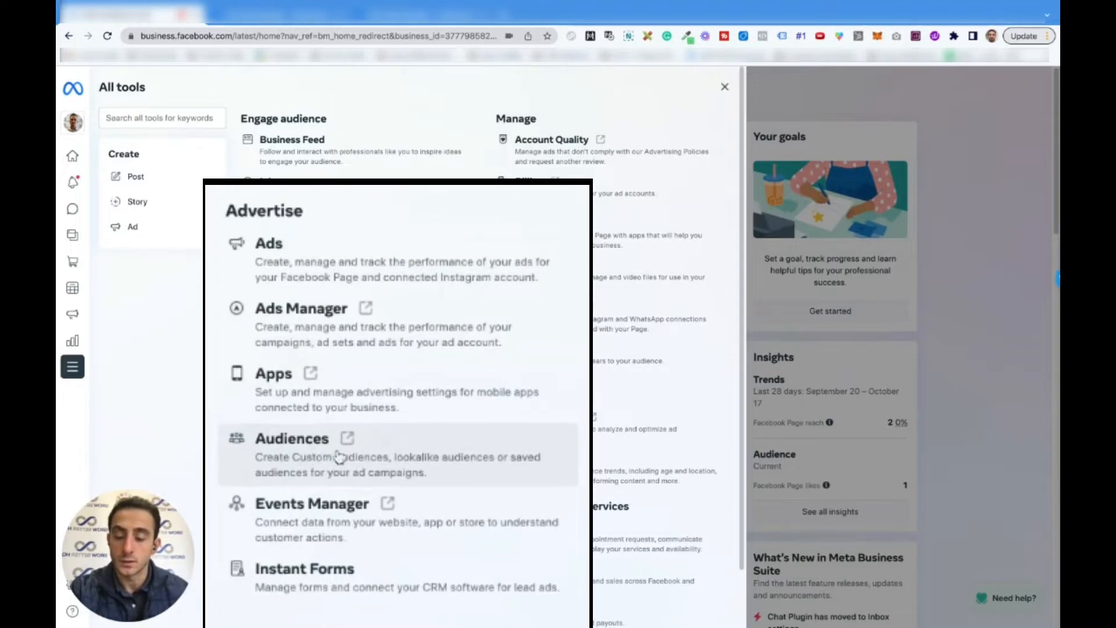
left_click(1001, 321)
left_click(277, 22)
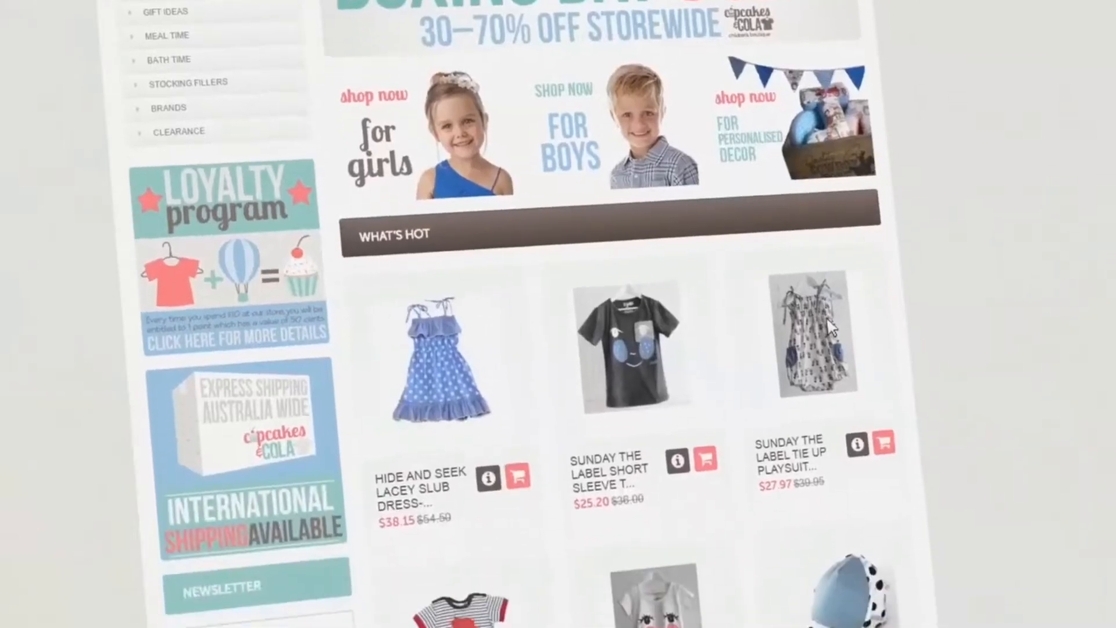
left_click(488, 472)
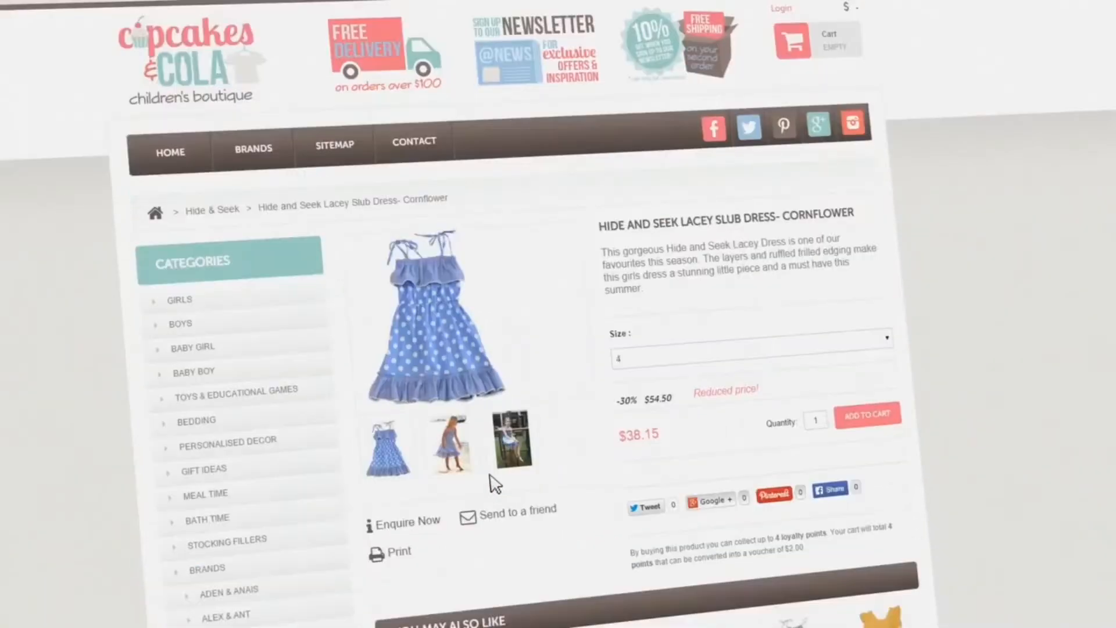
left_click(872, 418)
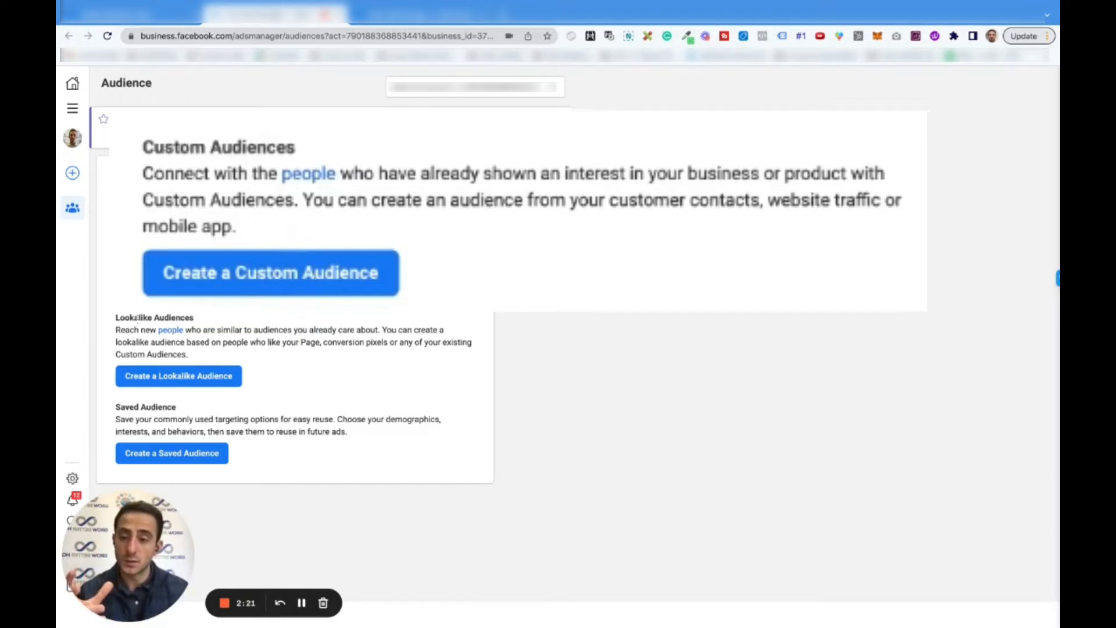
Step: Examine the descriptions of the Lookalike Audiences and Saved Audience types
left_click_drag(129, 319, 182, 320)
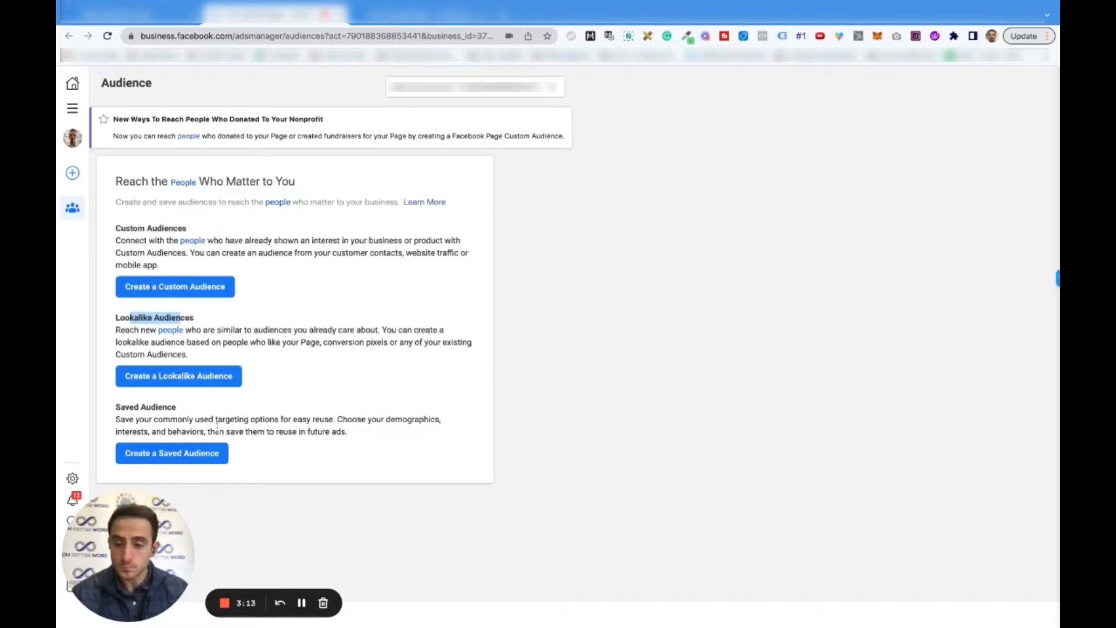
triple_click(129, 318)
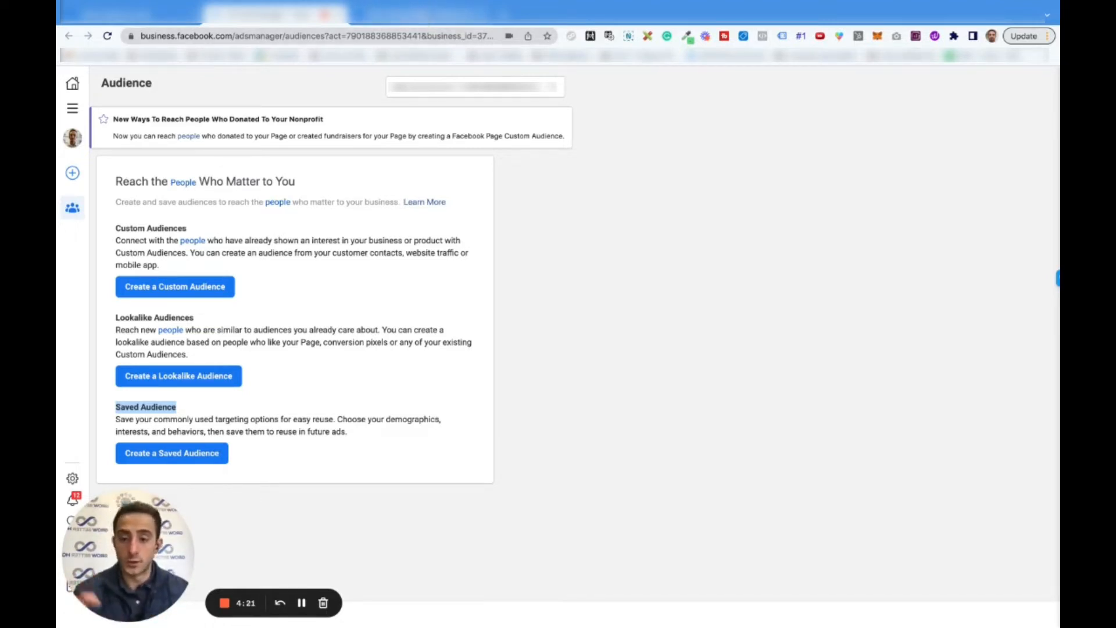
Step: Switch to the account with existing audiences and open "watched 10 seconds of first video" for editing to review its engagement rule
left_click(427, 16)
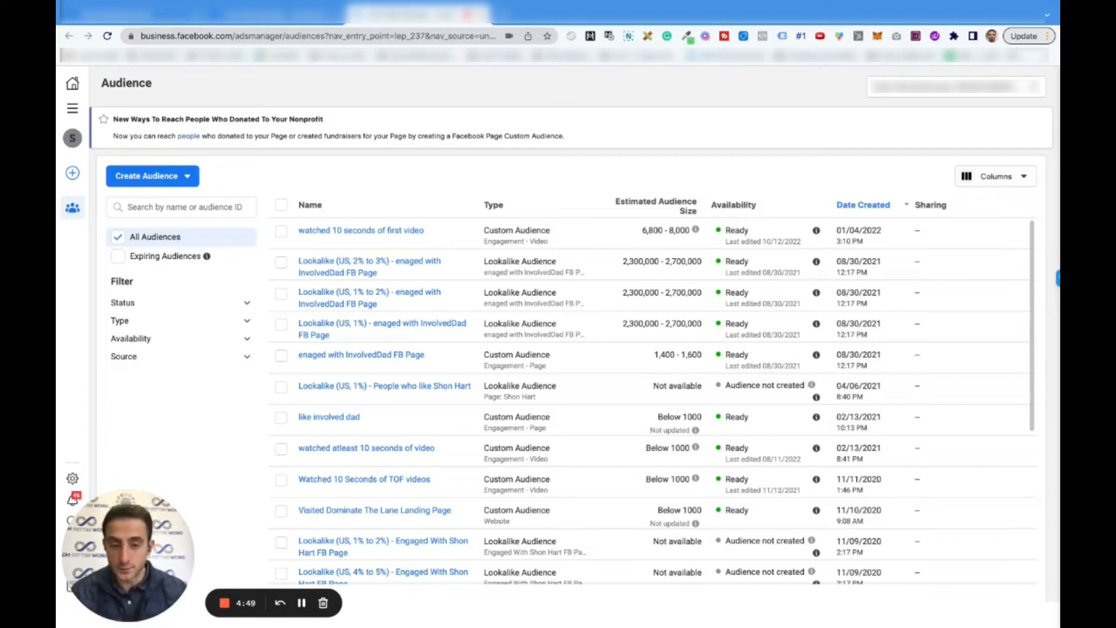
mouse_move(370, 231)
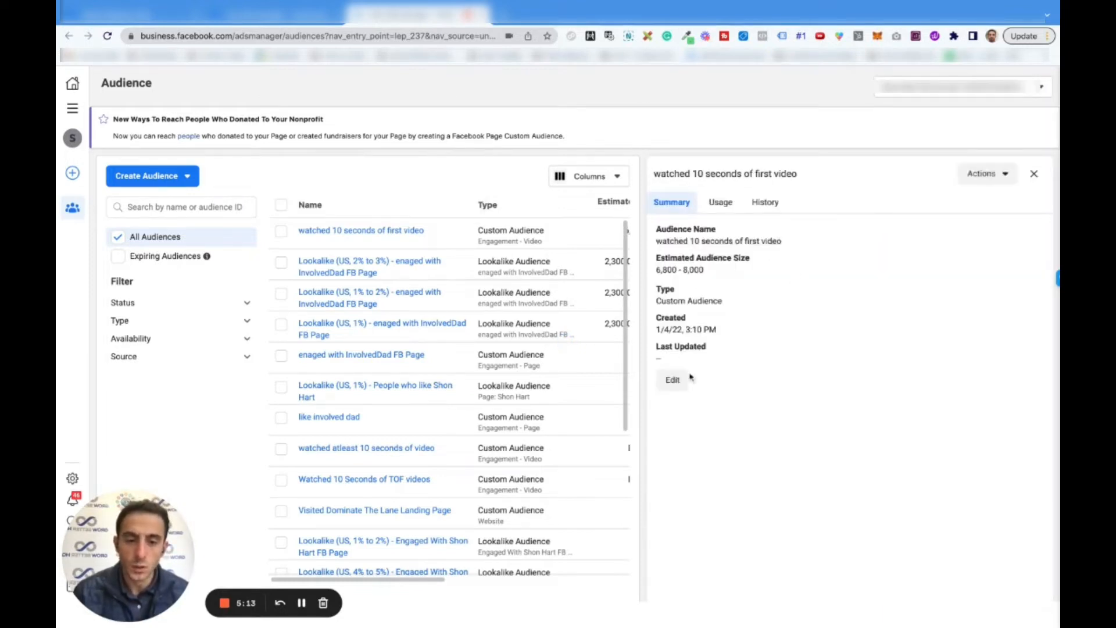
left_click(673, 381)
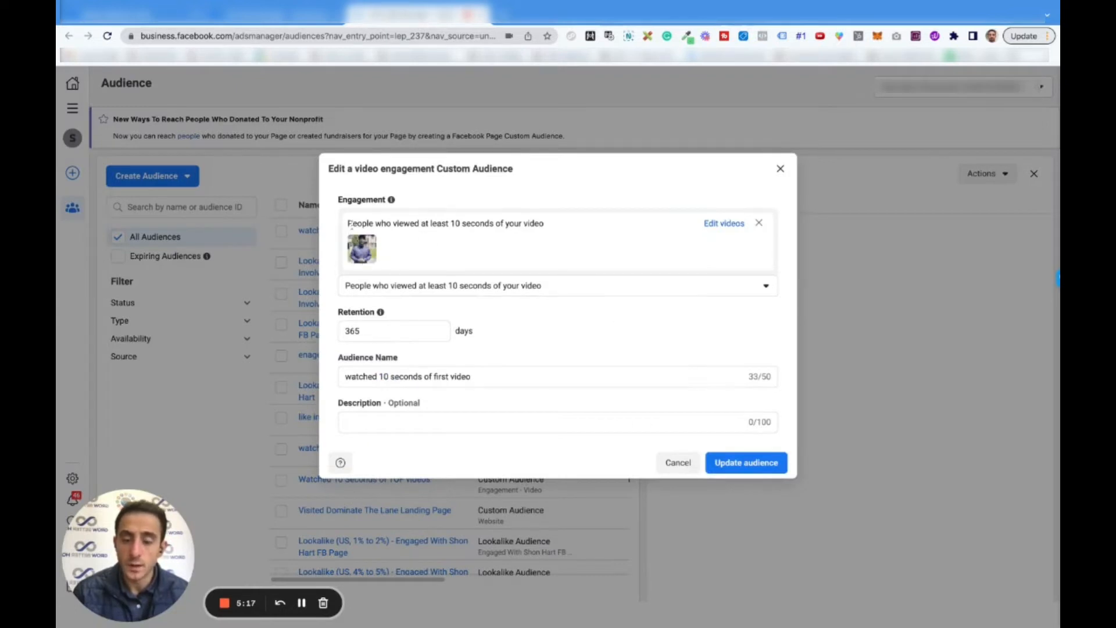
left_click_drag(412, 223, 544, 224)
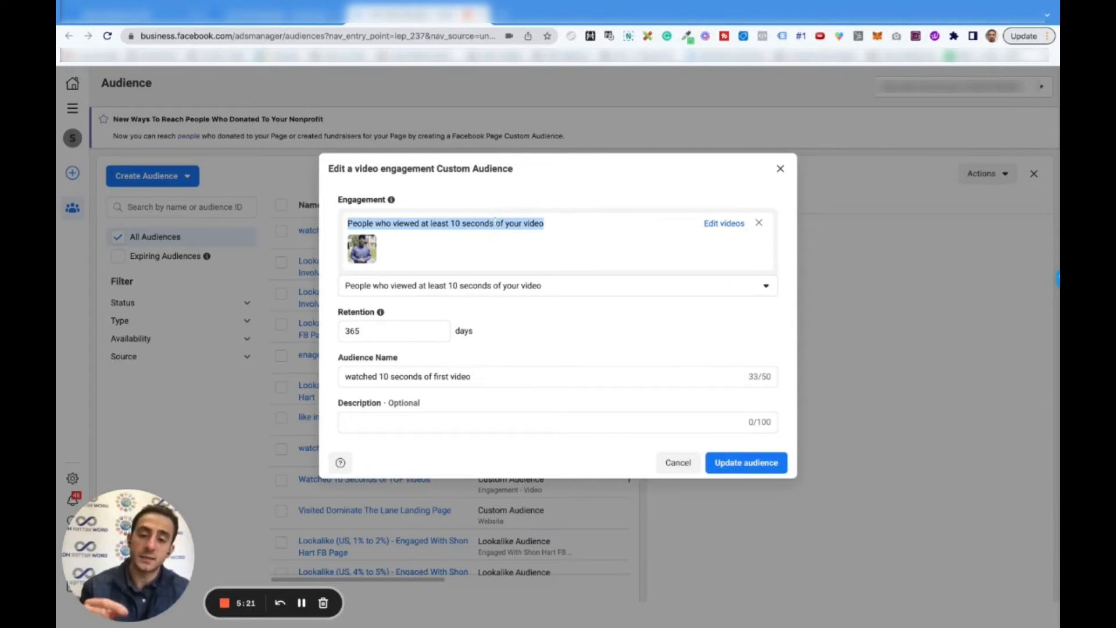
left_click(504, 194)
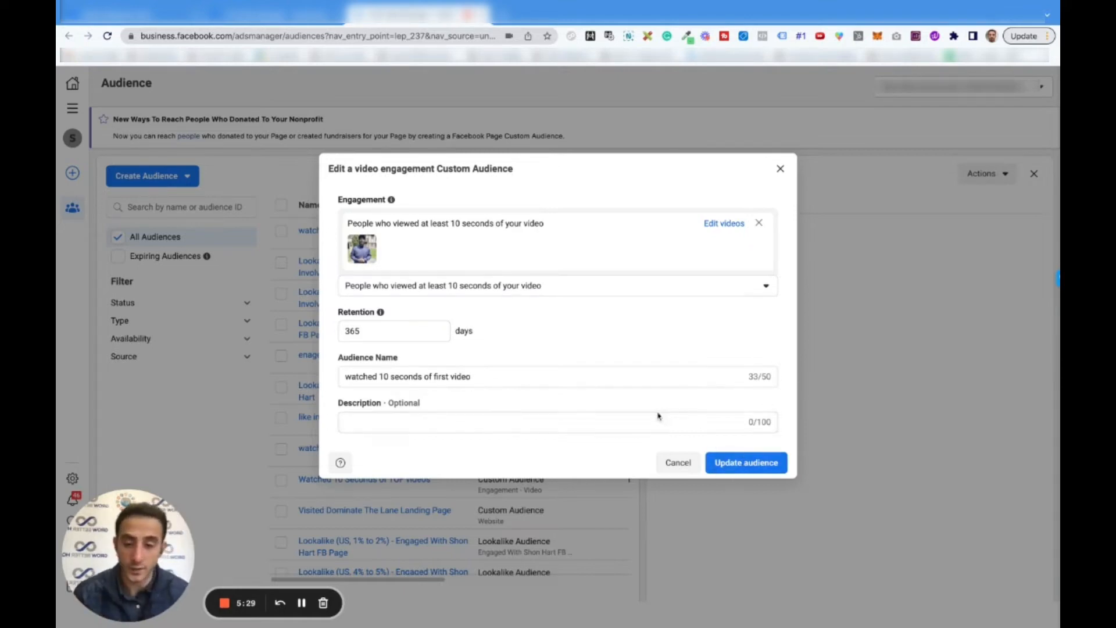
Step: Set the video engagement audience's retention to 30 days
double_click(374, 331)
type("30")
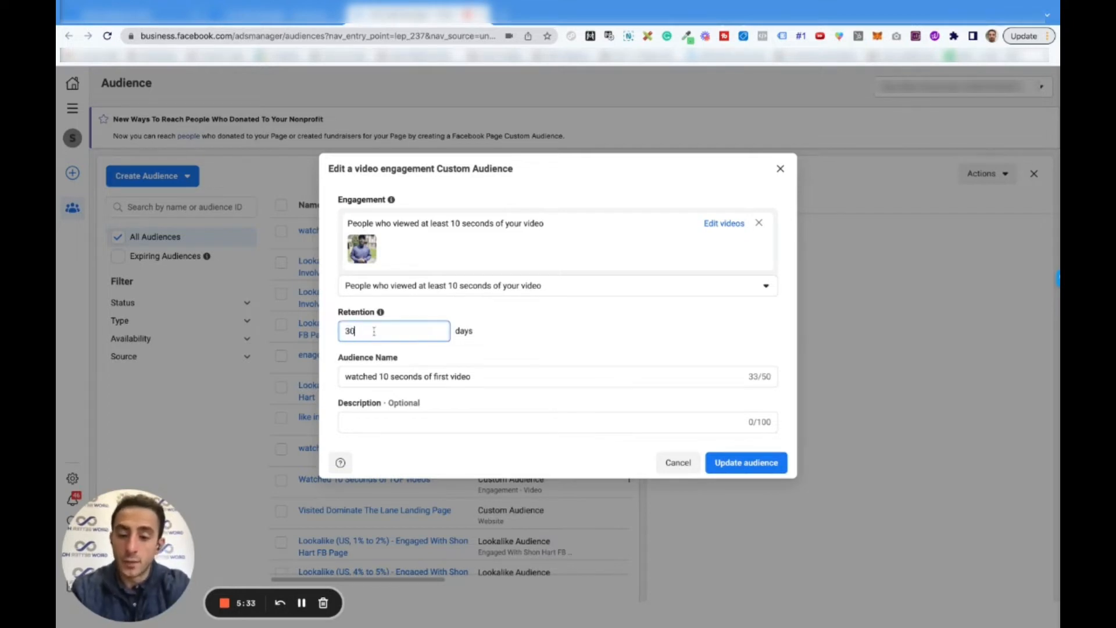
left_click(499, 322)
Step: Add people who viewed at least 3 seconds and people who watched 50% of the video to the engagement criteria
left_click(506, 297)
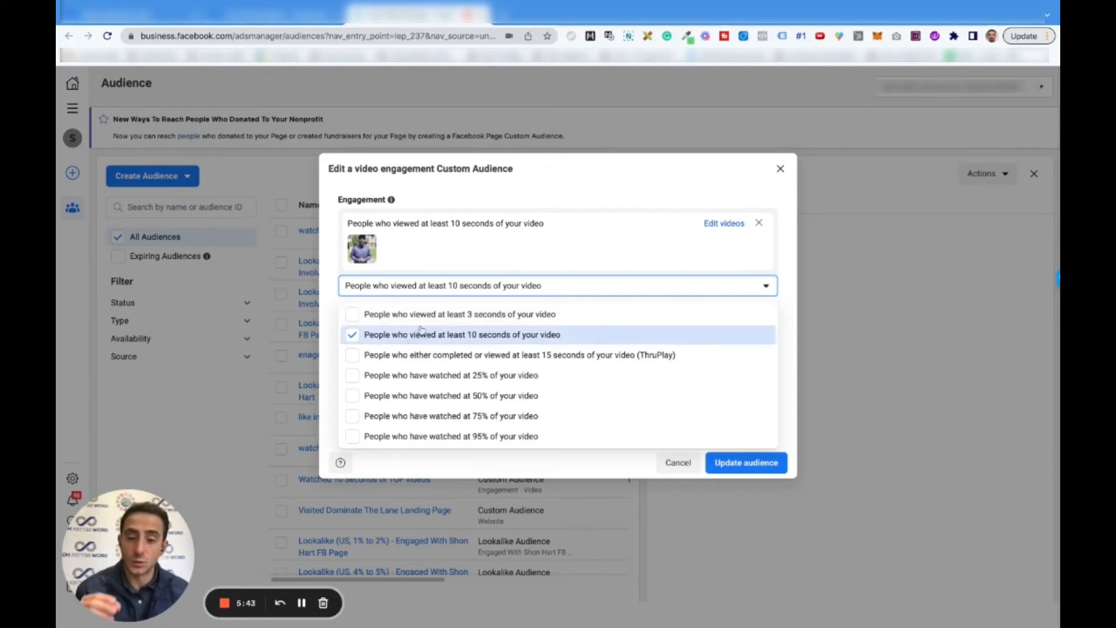
left_click(401, 316)
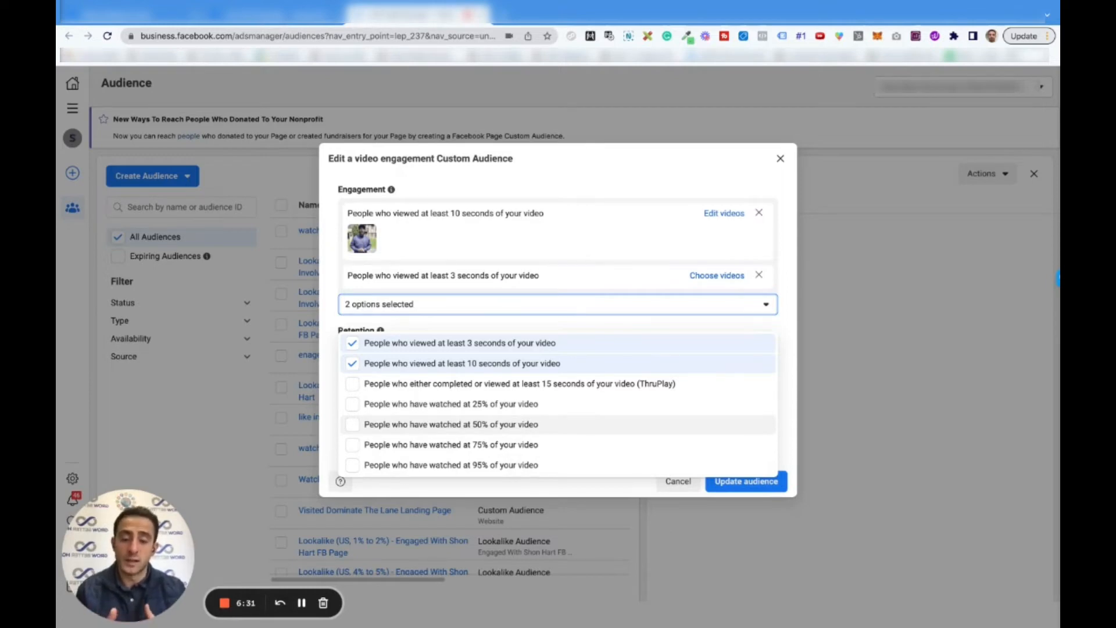
left_click(360, 424)
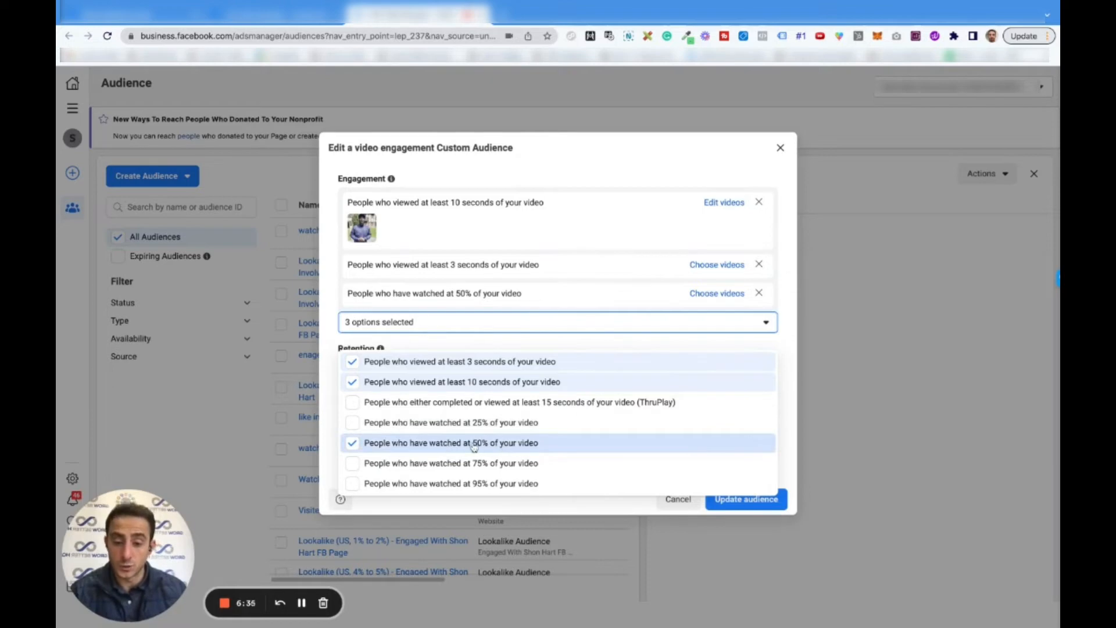
Step: Replace the engagement criteria with people who have watched 95% of the video, and discard the audience edits
left_click(352, 382)
left_click(352, 288)
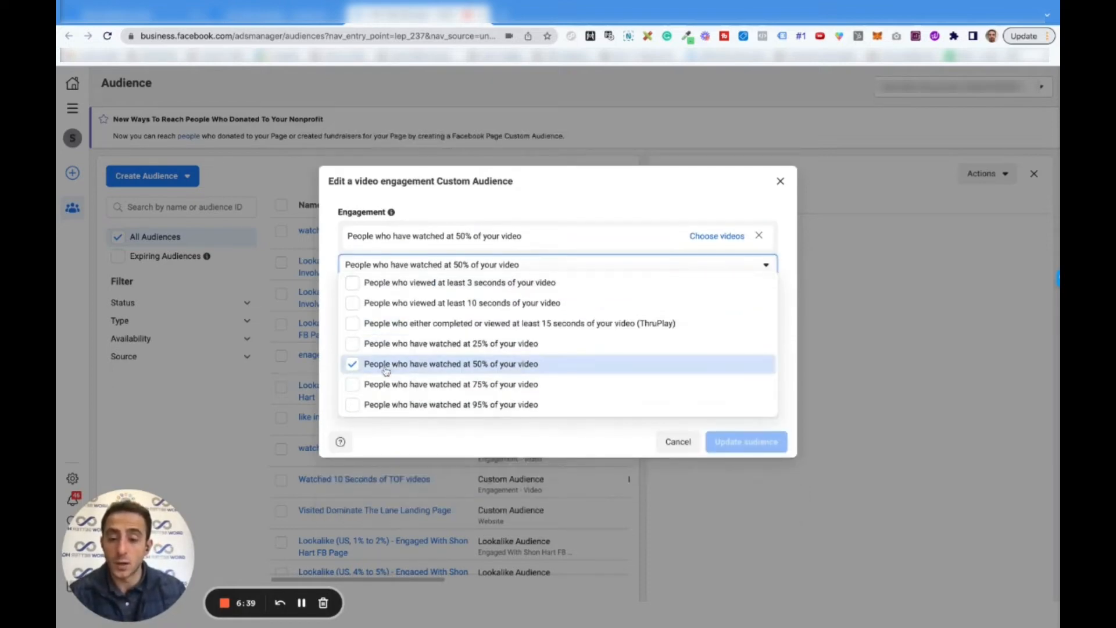
left_click(354, 364)
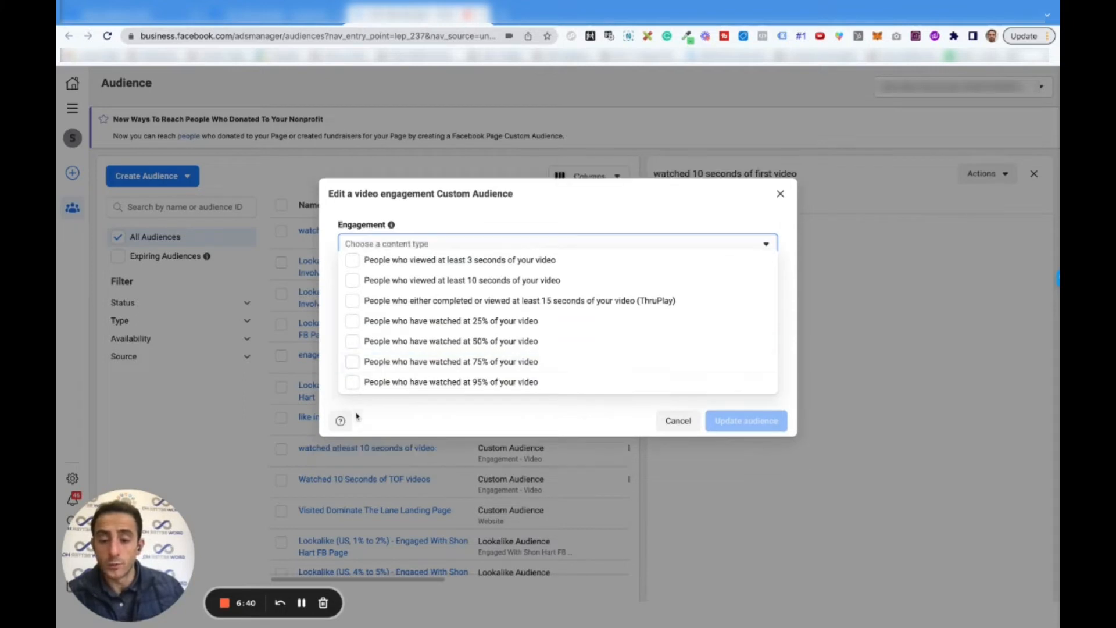
left_click(353, 382)
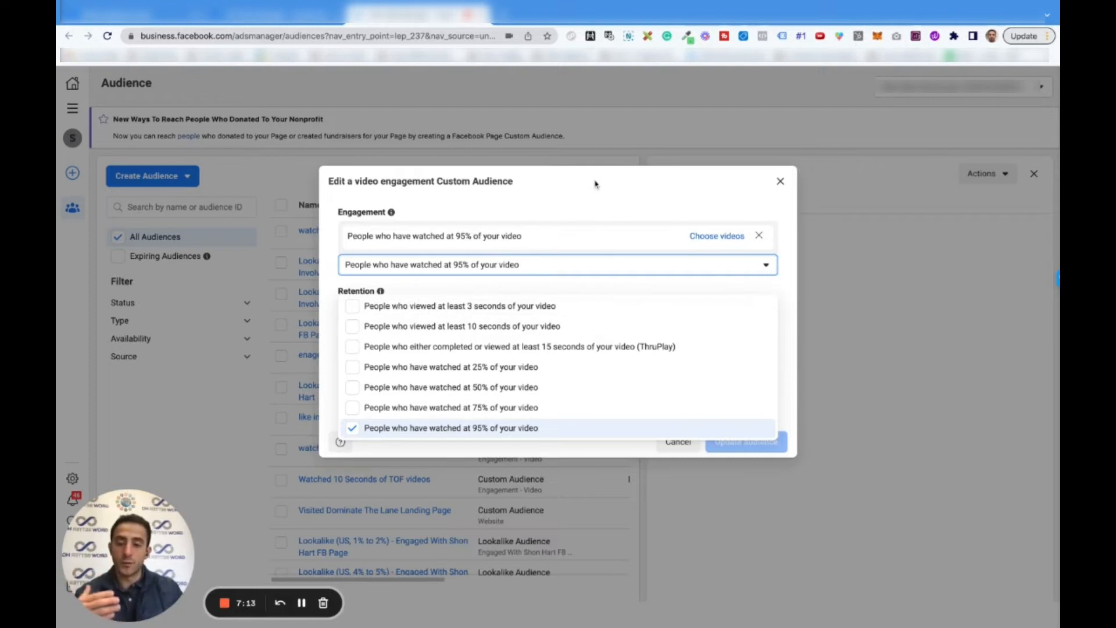
left_click(661, 184)
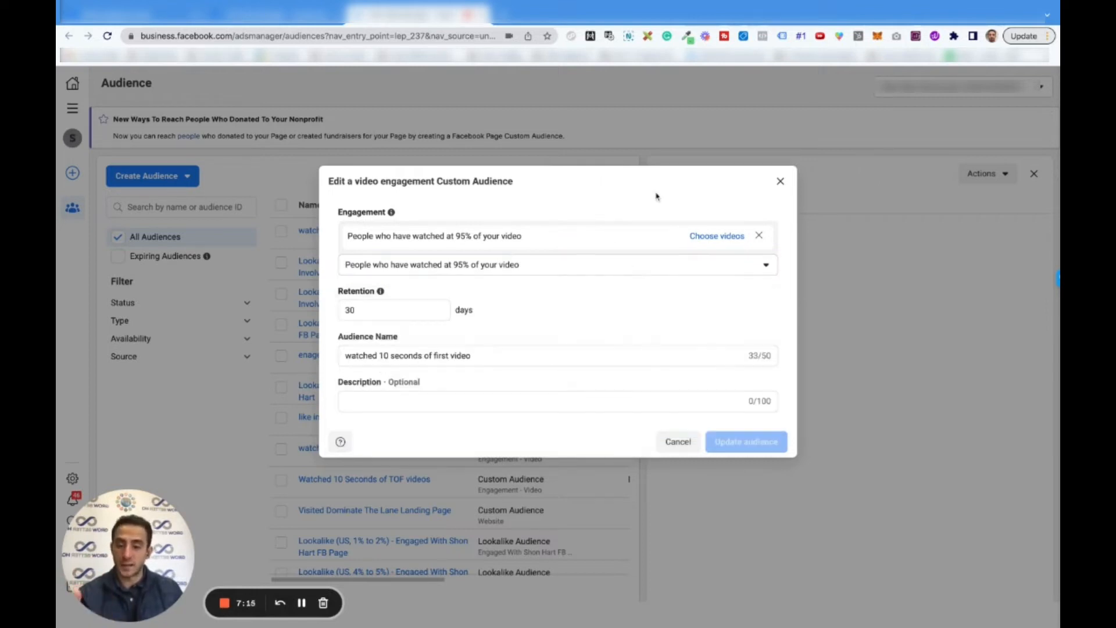
left_click(677, 442)
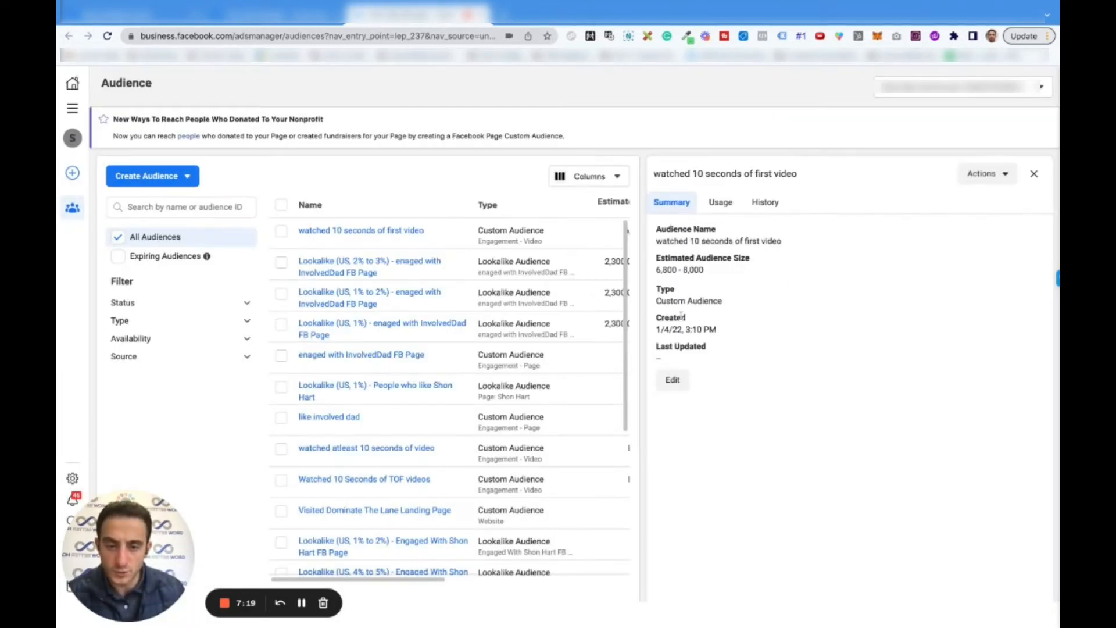
left_click(1034, 173)
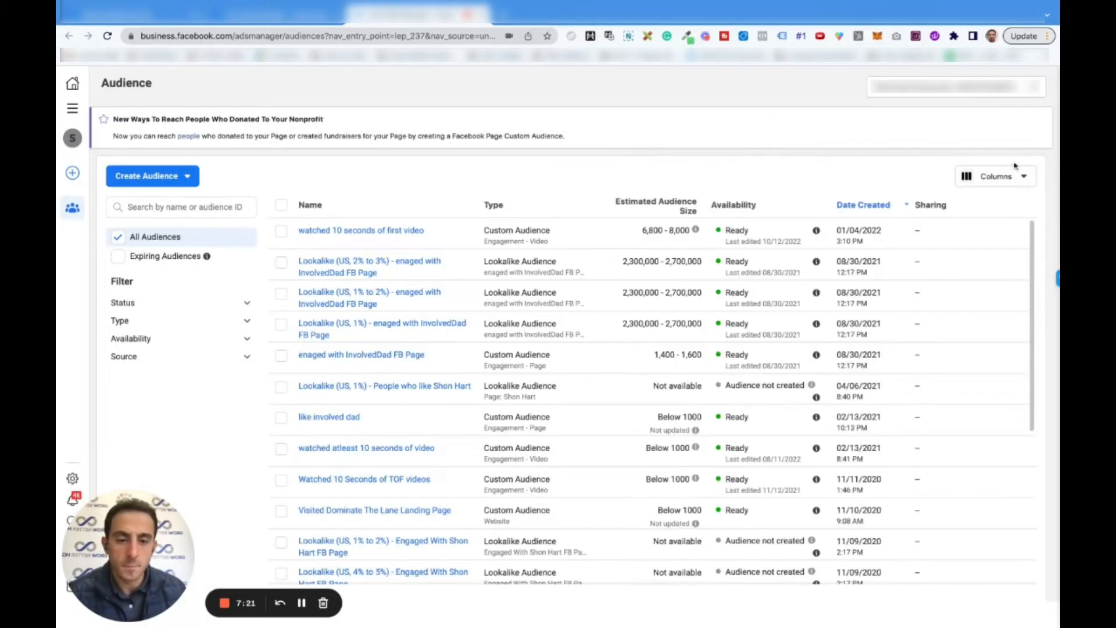
Step: Examine the details and editable fields of the lookalike audience "Lookalike (US, 2% to 3%) - enaged with InvolvedDad FB Page"
mouse_move(369, 230)
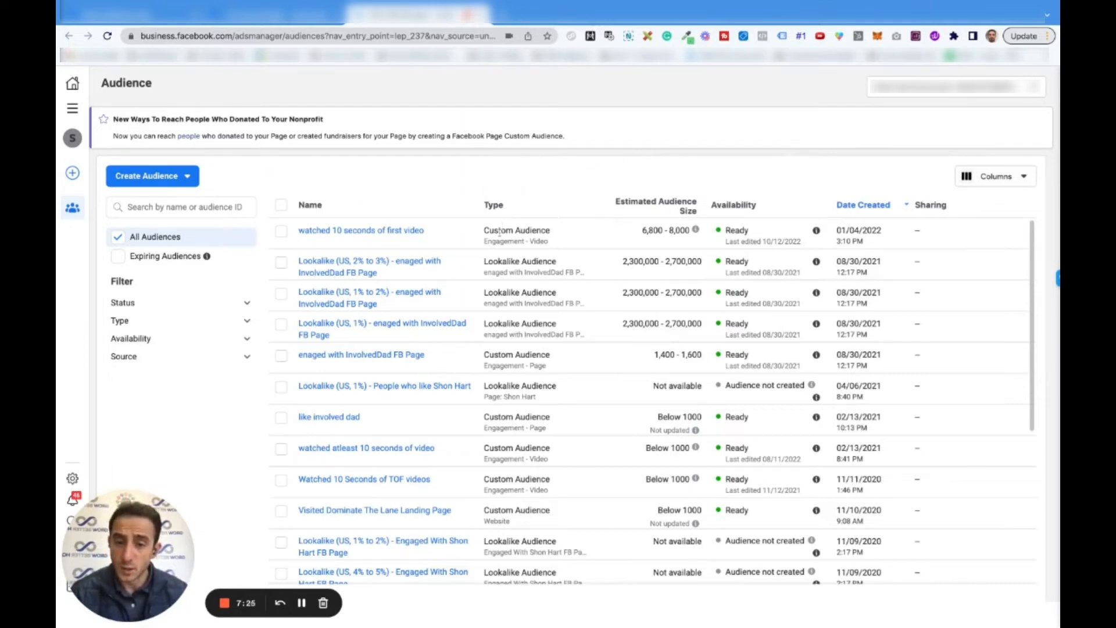
left_click_drag(482, 265, 557, 262)
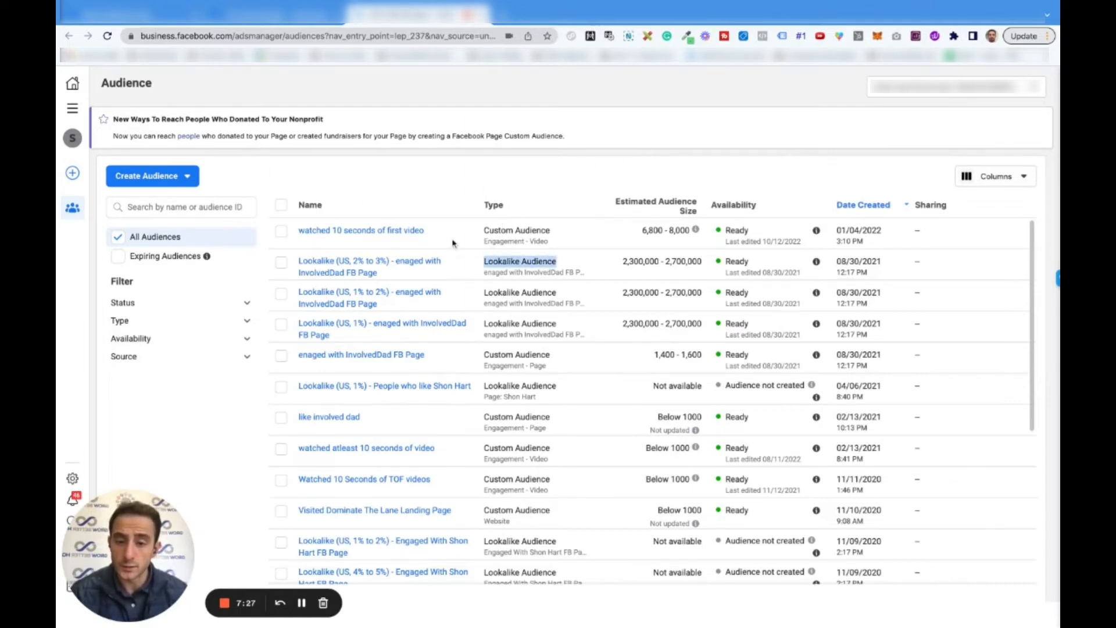
left_click(369, 273)
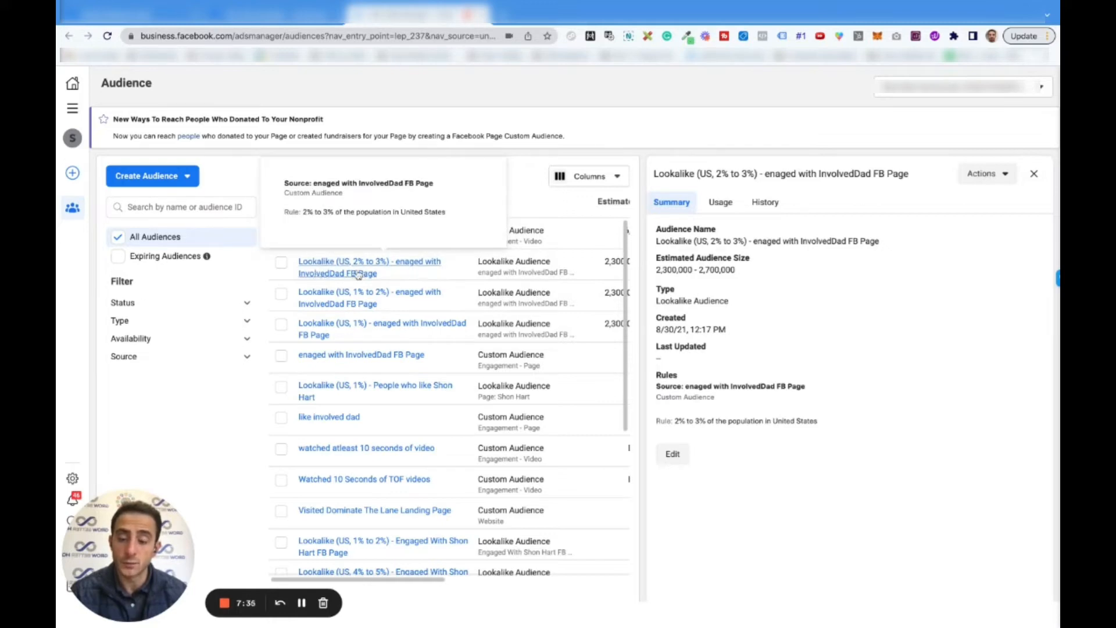
left_click(671, 459)
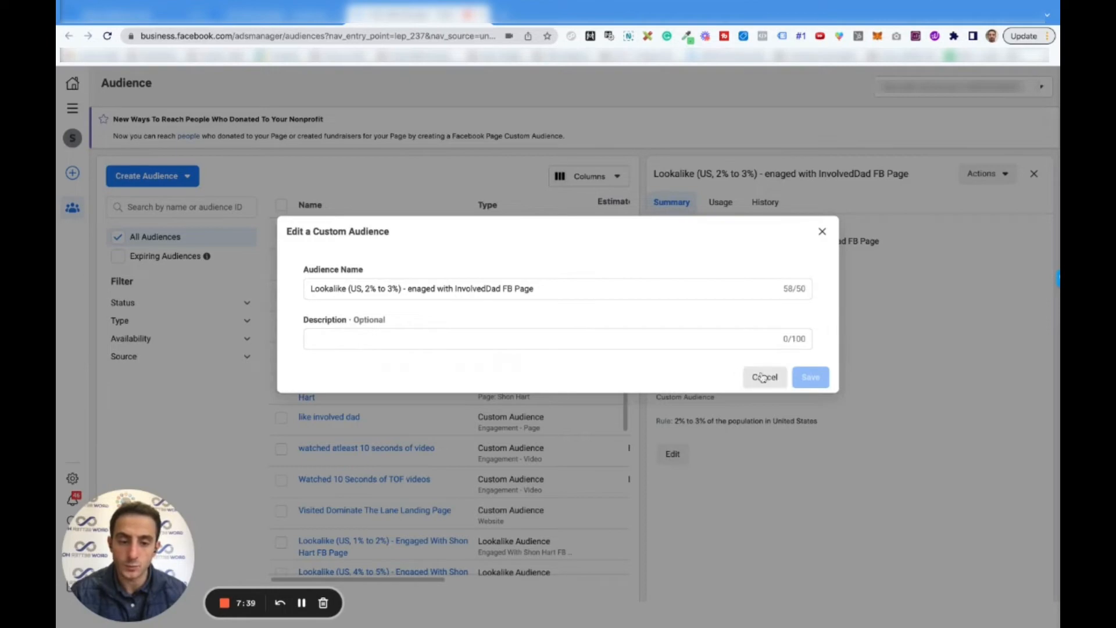
left_click(822, 231)
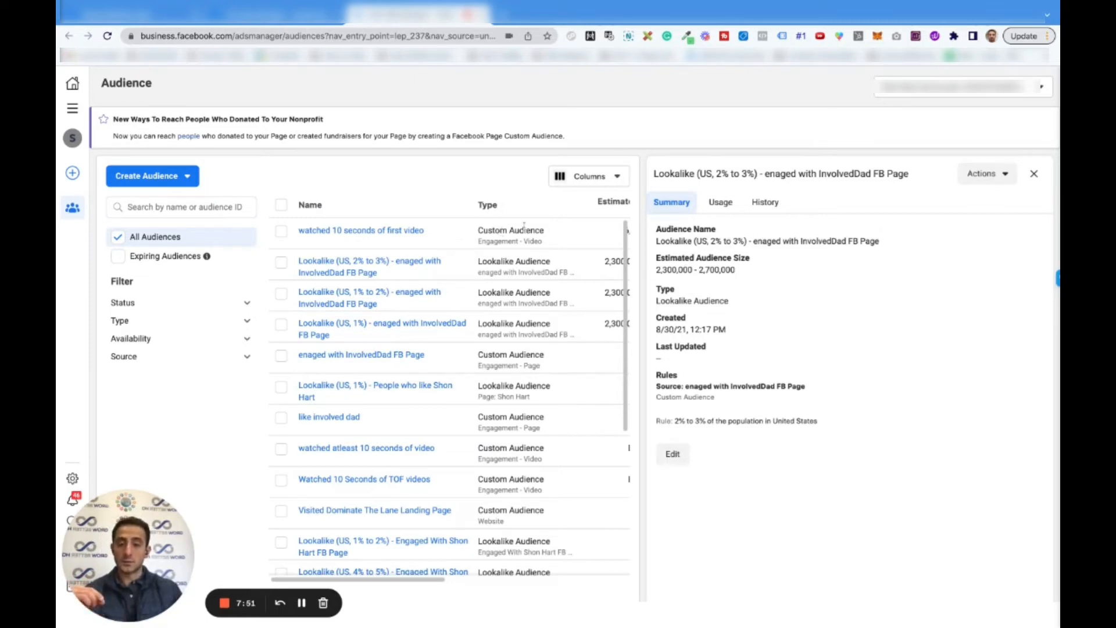
left_click_drag(909, 175, 765, 175)
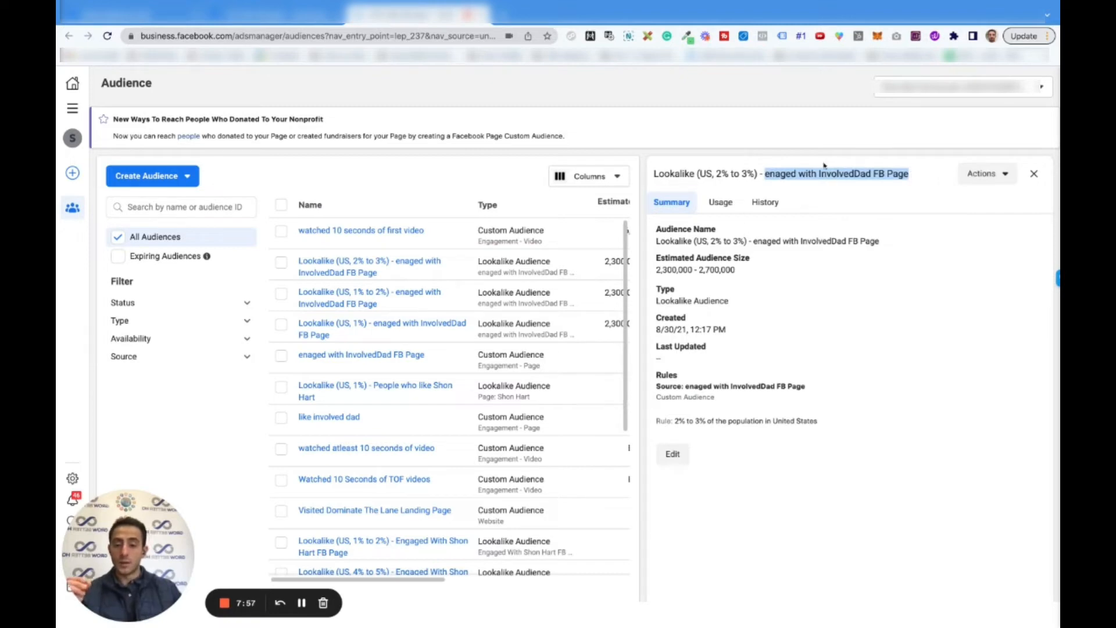
Step: Open the lookalike's source custom audience "enaged with InvolvedDad FB Page" for editing
left_click_drag(433, 357, 317, 357)
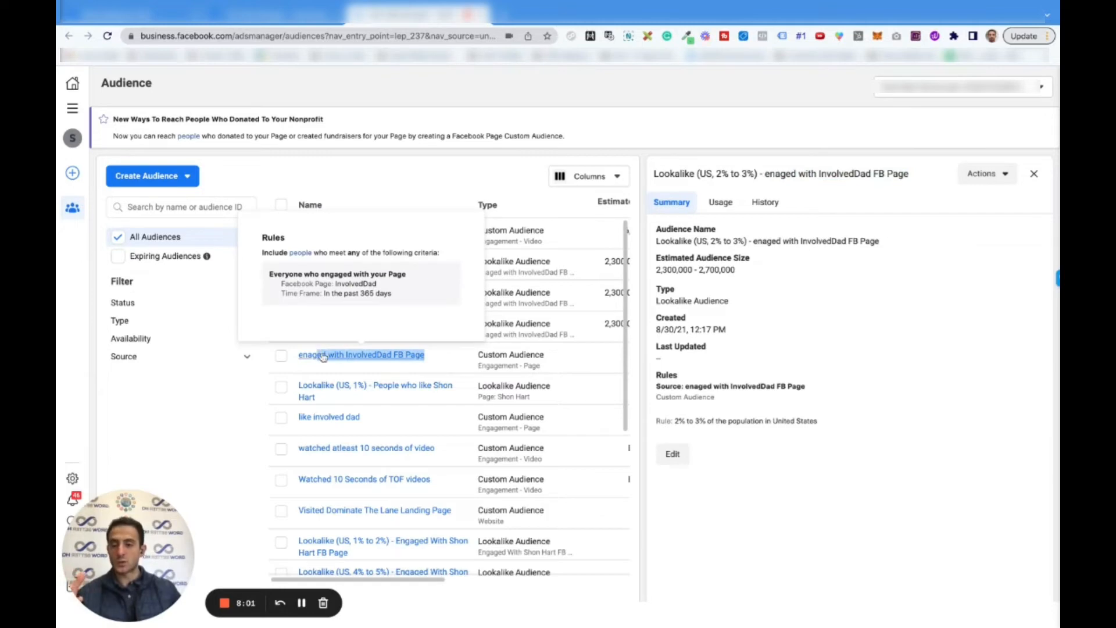
left_click(524, 252)
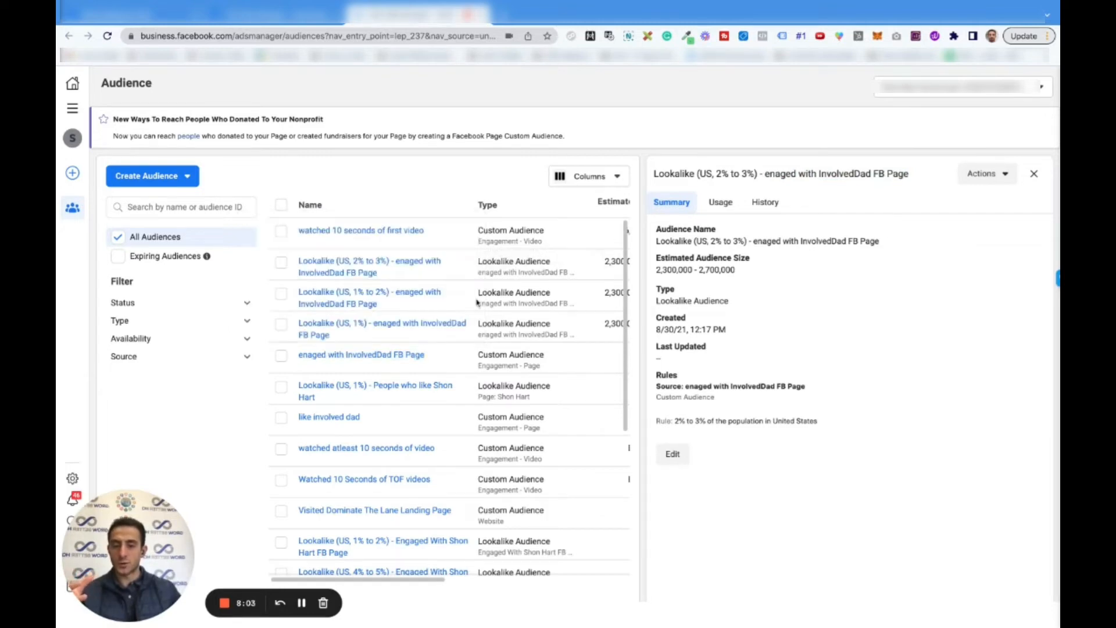
left_click(361, 356)
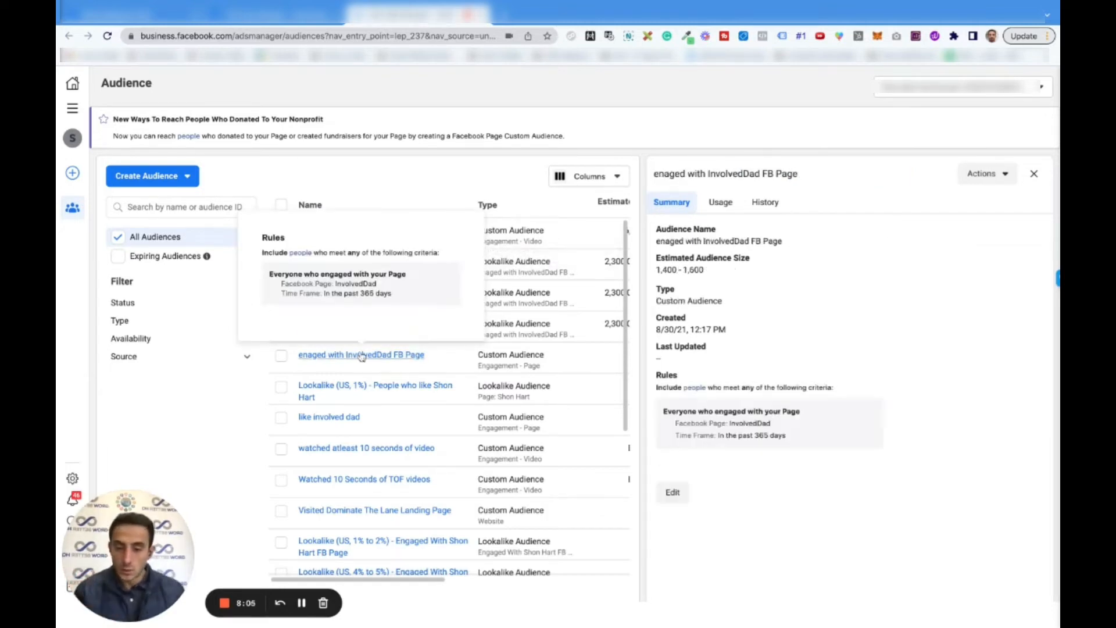
left_click(674, 492)
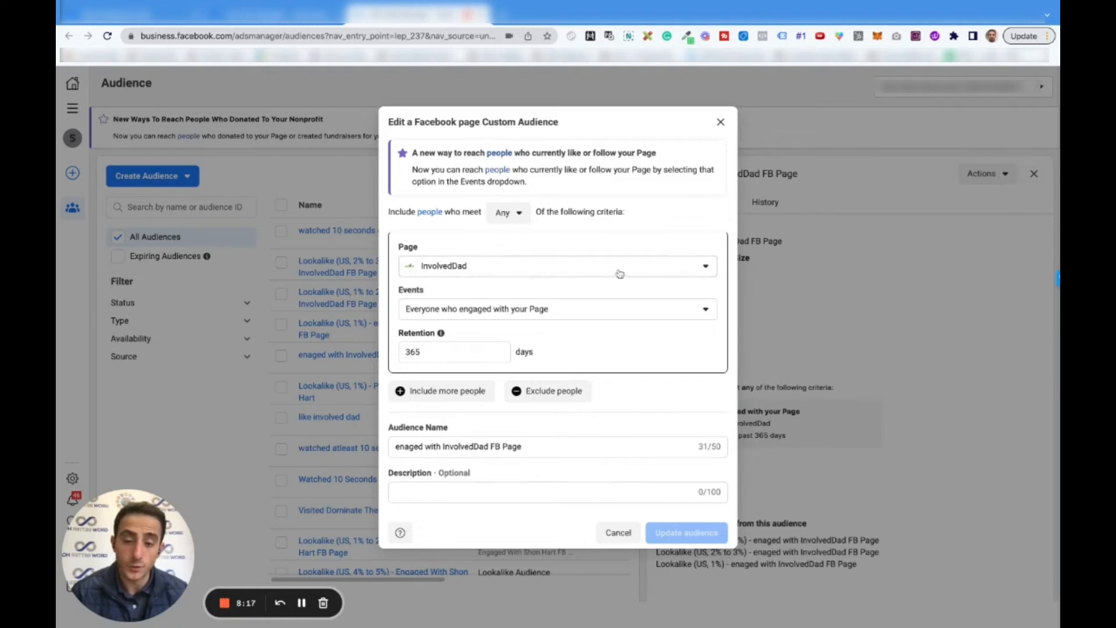
Step: Examine the available page engagement events for the Facebook page custom audience
left_click(463, 311)
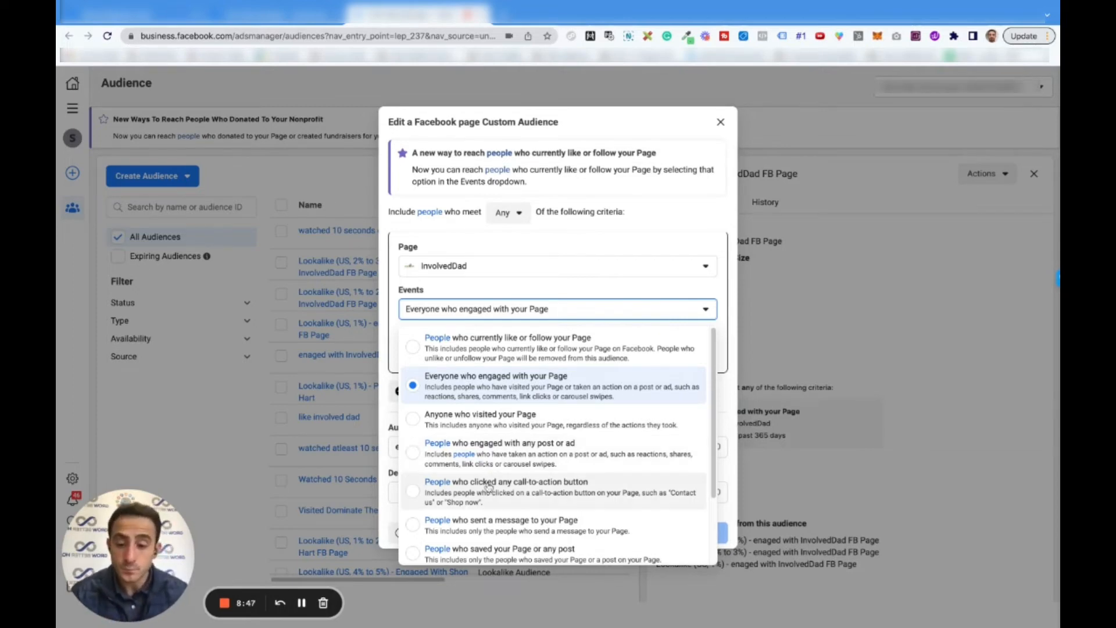
scroll(613, 485, "down", 2)
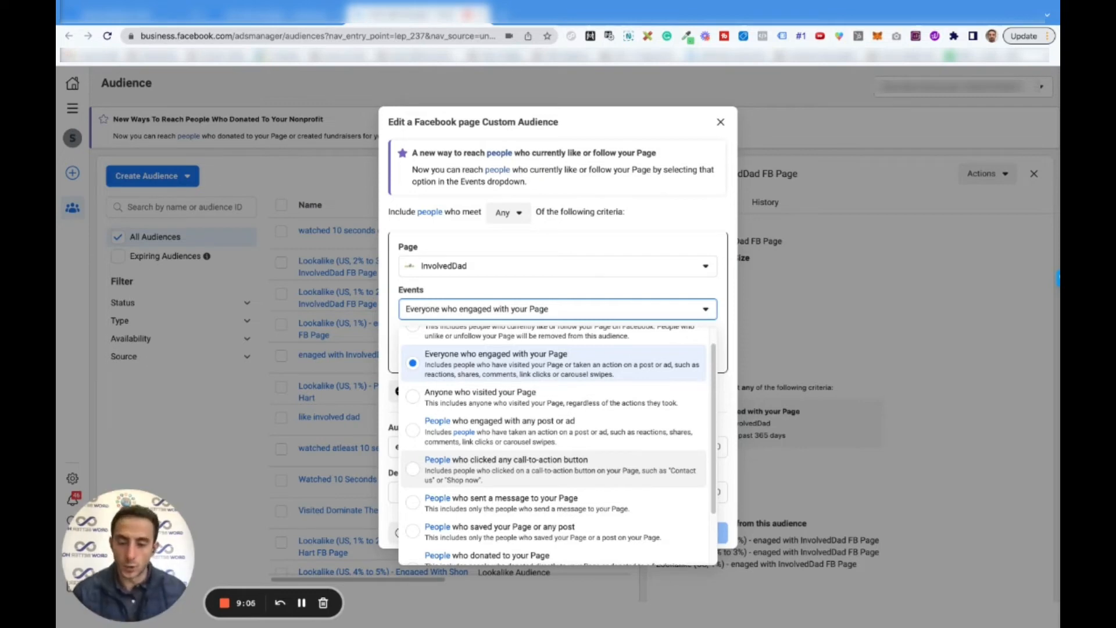
scroll(558, 508, "down", 1)
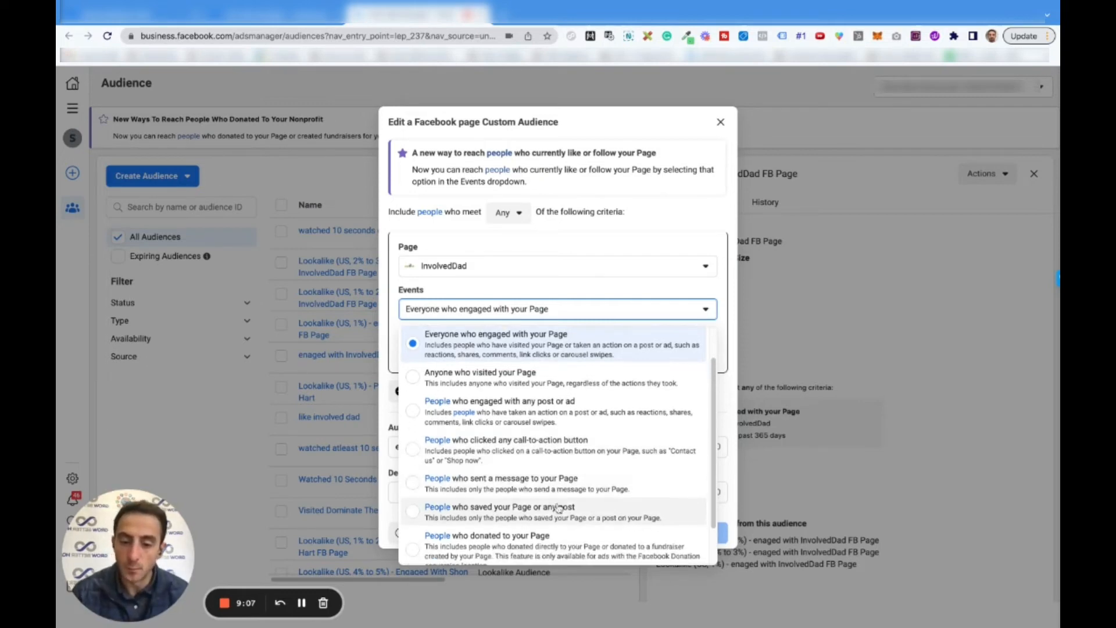
scroll(549, 494, "down", 1)
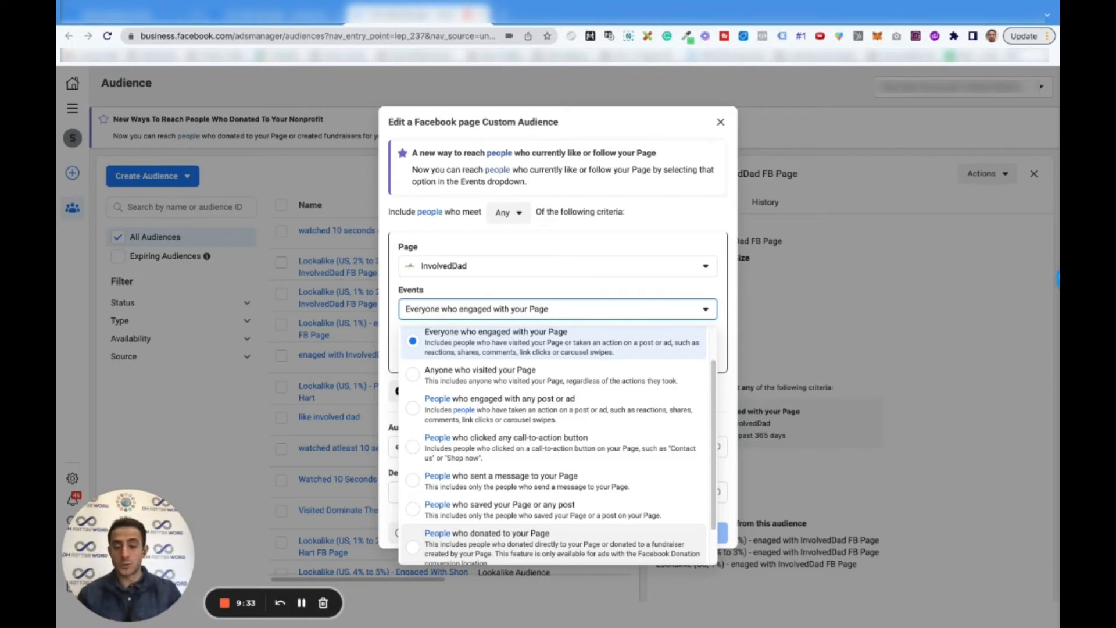
Step: Set the page event to people who donated to your Page and read the explanation of the retention period
left_click(480, 559)
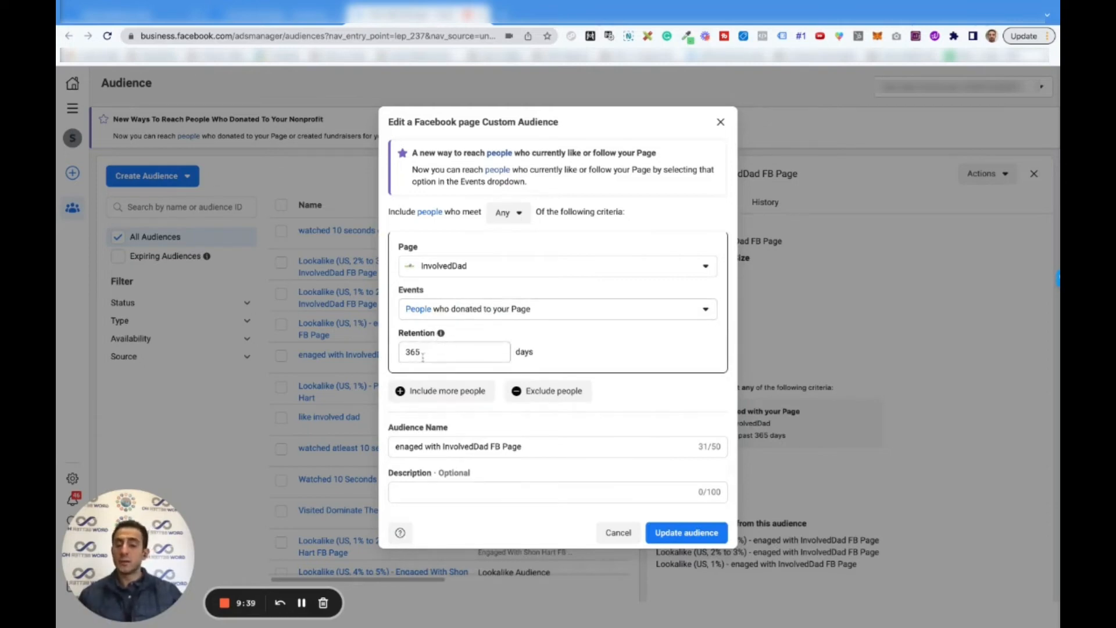
mouse_move(442, 336)
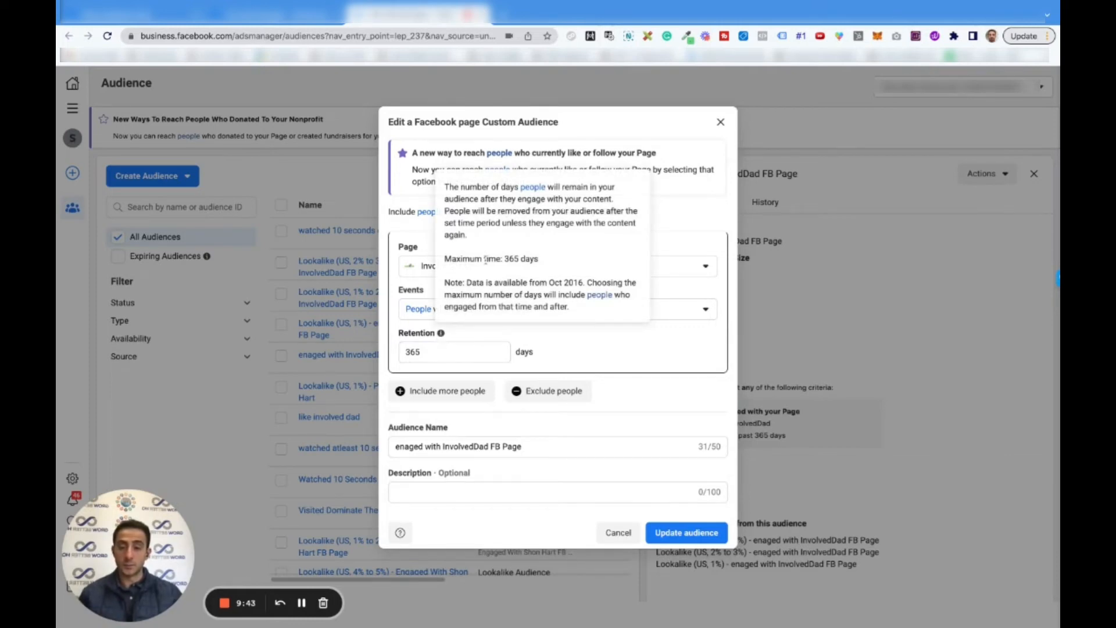
left_click_drag(539, 259, 484, 259)
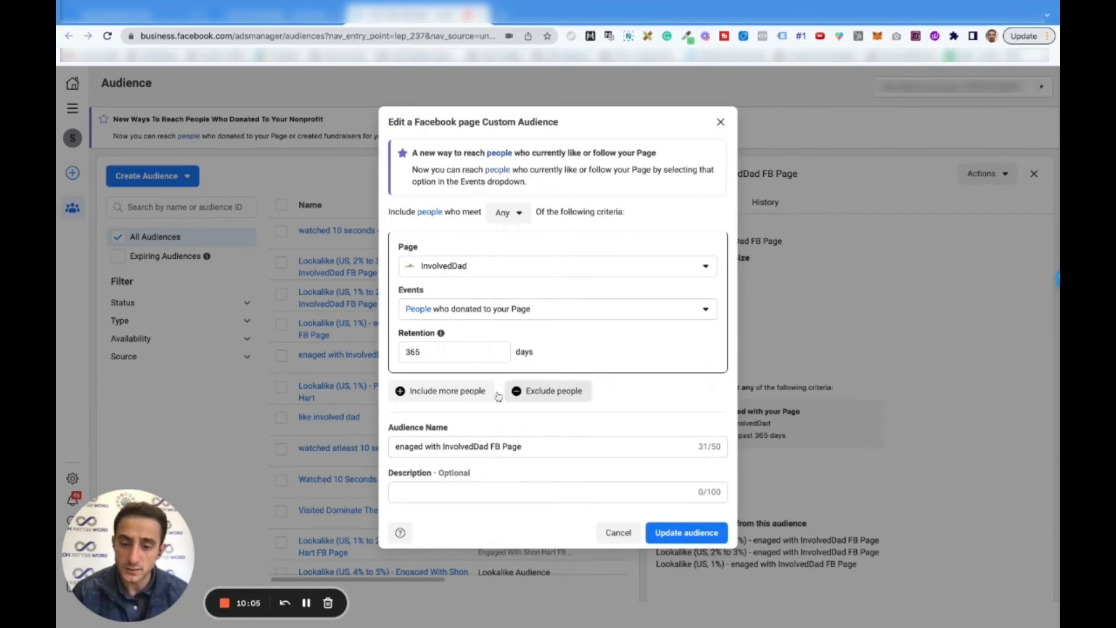
Step: Try an additional inclusion criterion, remove it, and add an exclusion criterion for everyone who engaged with the page
left_click(447, 393)
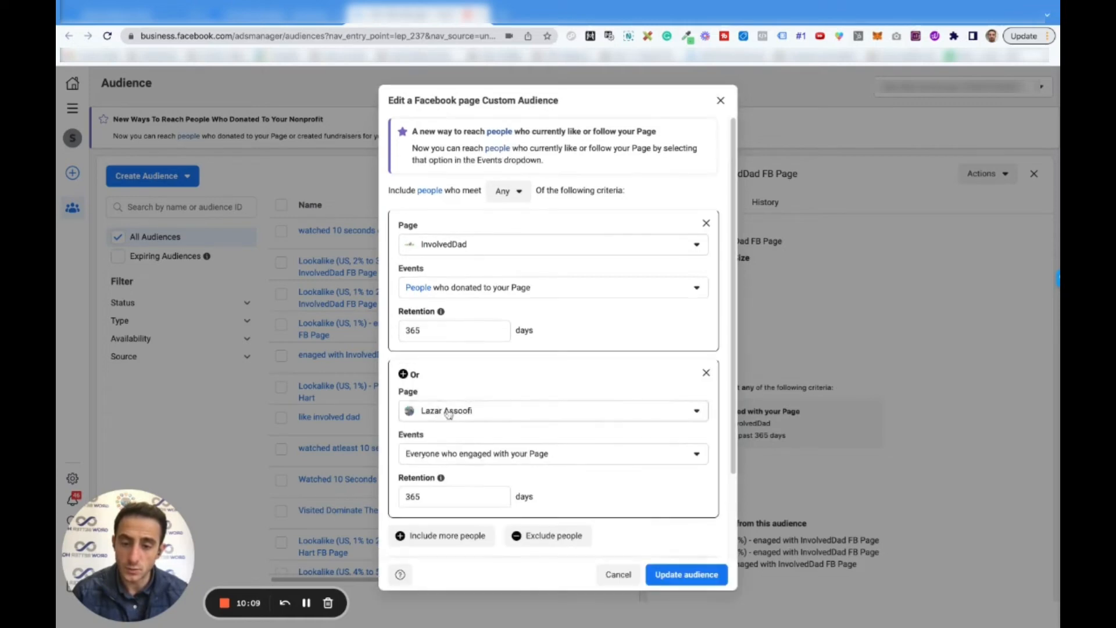
left_click(705, 374)
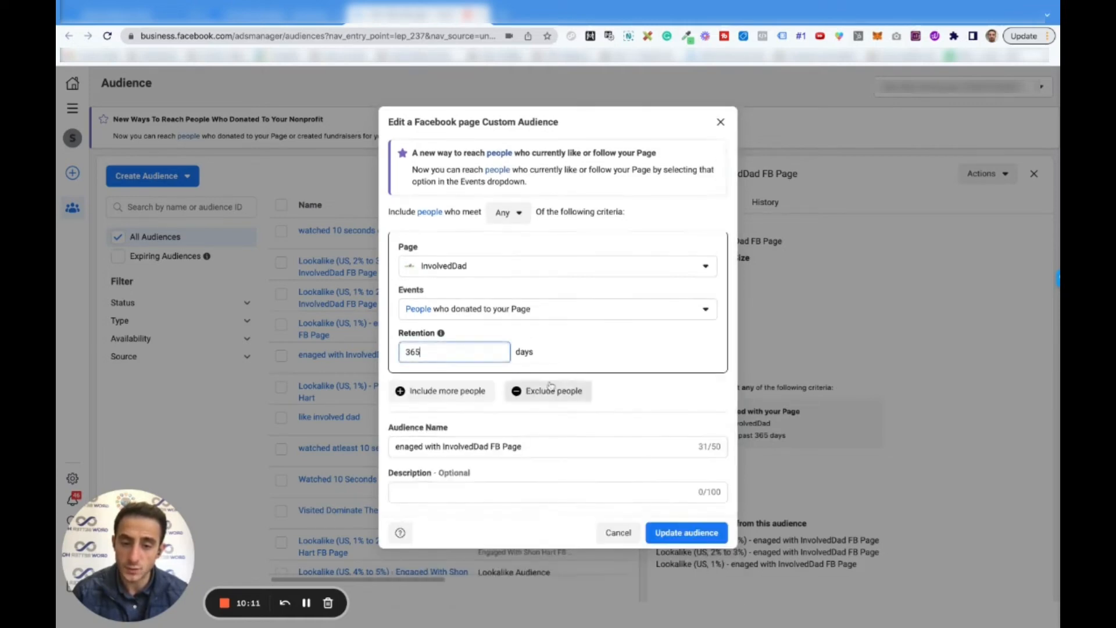
left_click(544, 396)
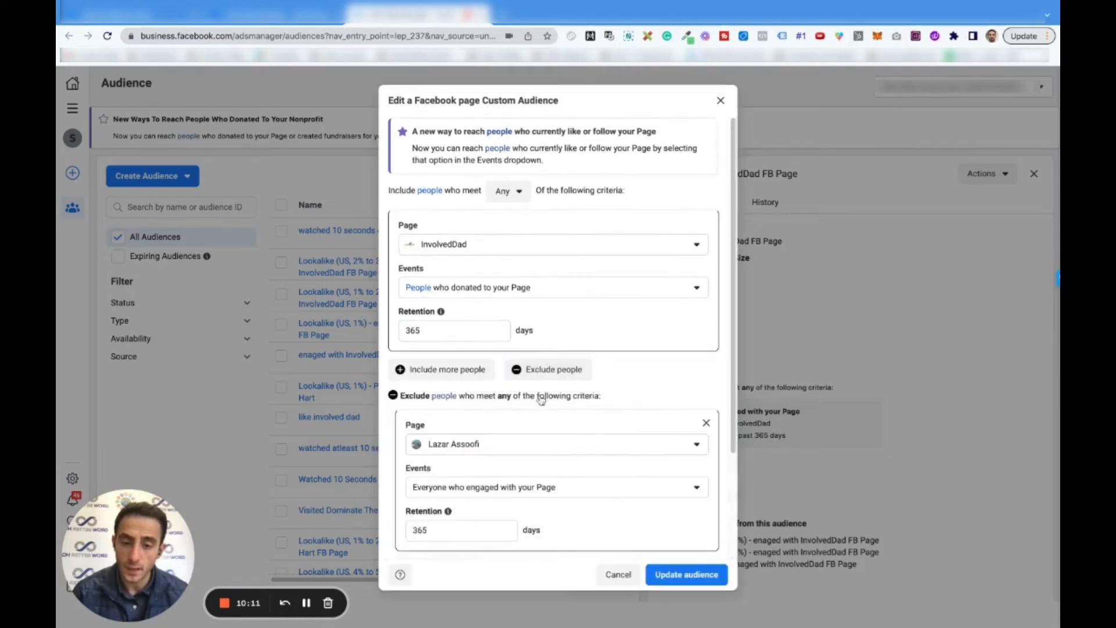
Step: Review the event options of the InvolvedDad inclusion criterion, and discard the exclusion criterion and all audience edits
left_click(462, 288)
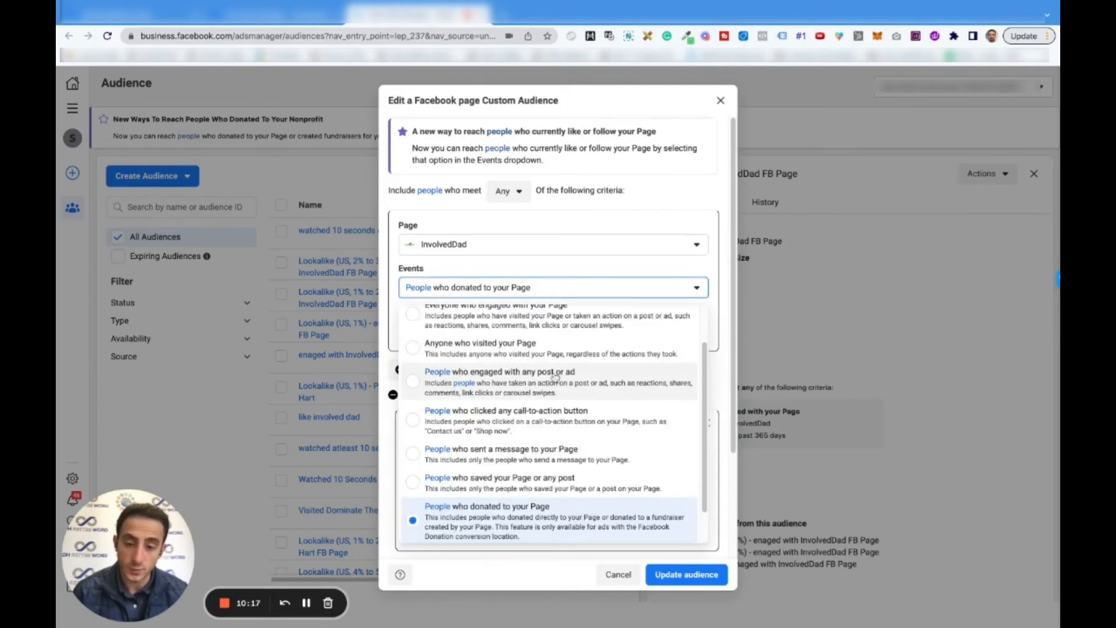
scroll(531, 421, "up", 2)
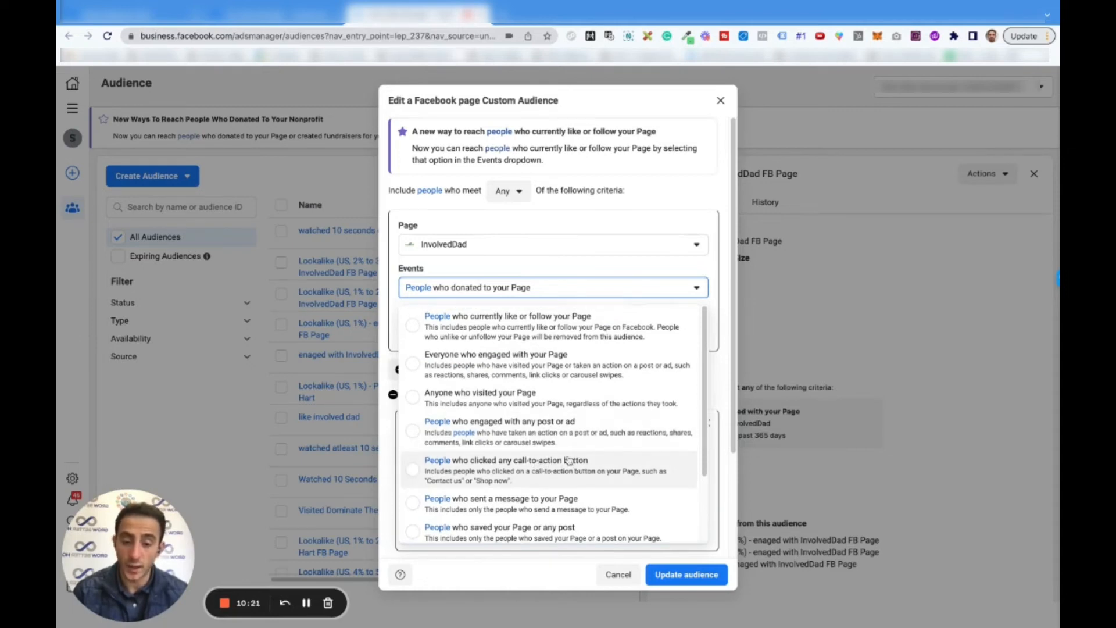
left_click(718, 184)
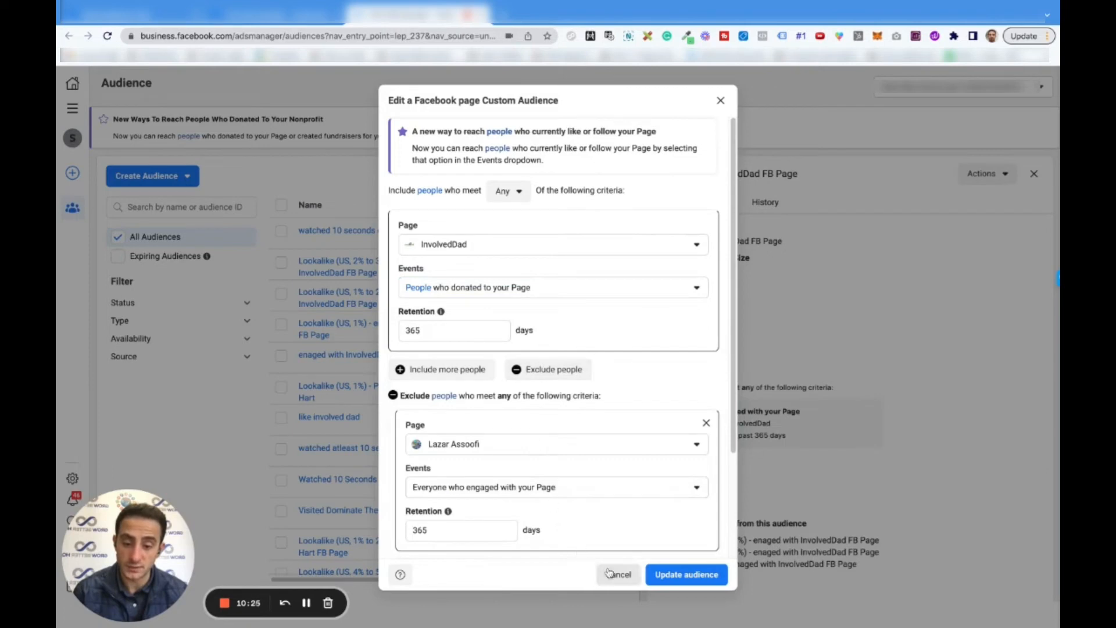
left_click(707, 423)
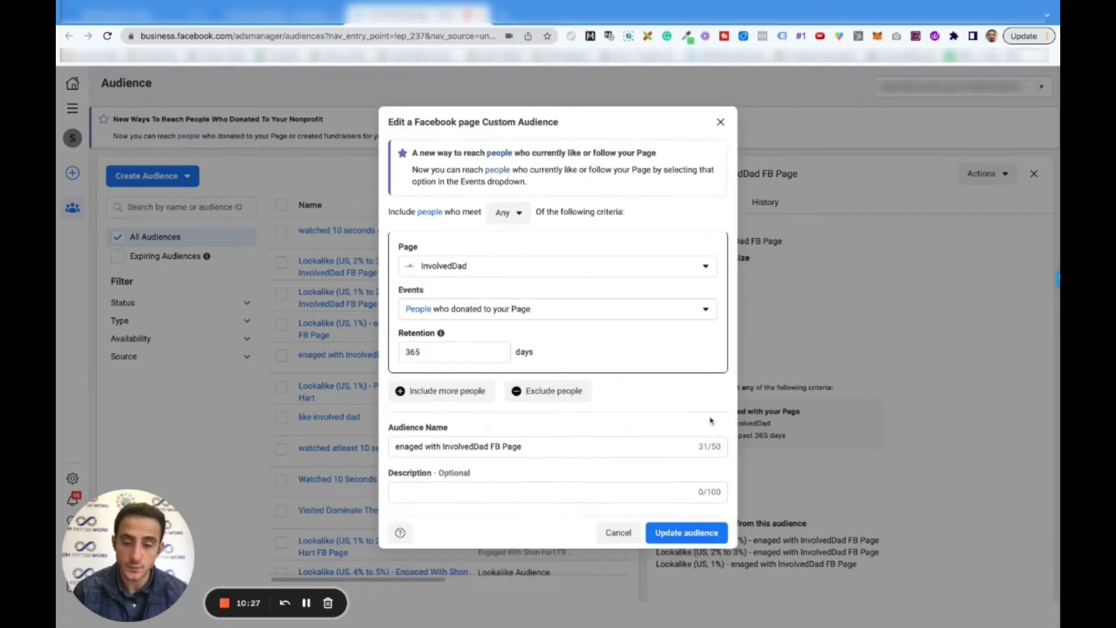
left_click(618, 532)
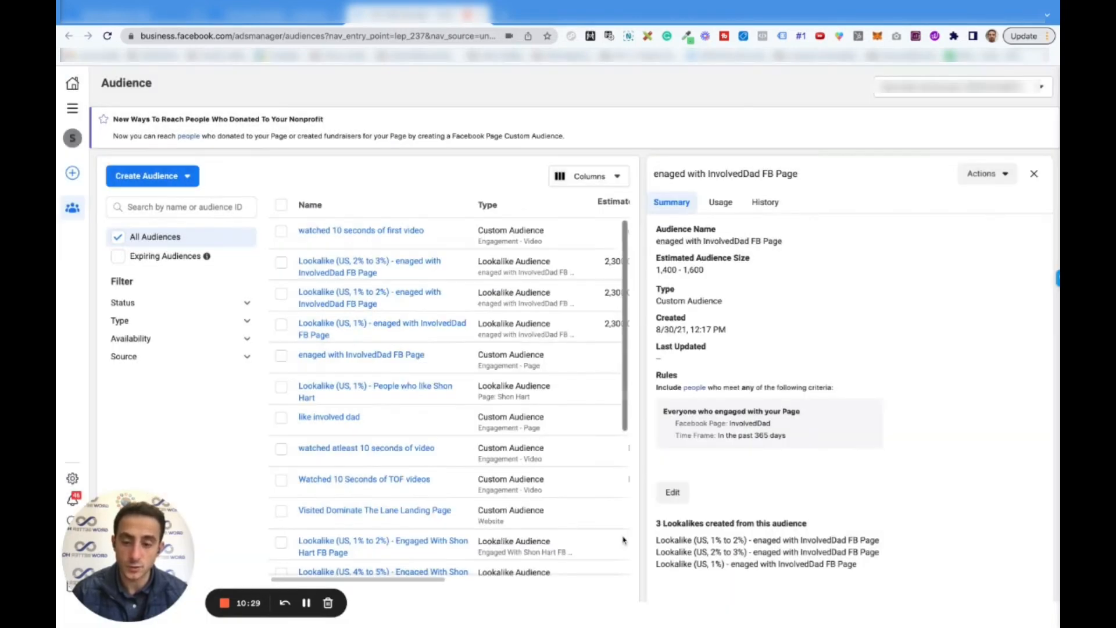
Step: Filter the audience list by type to show only saved audiences
left_click(145, 311)
left_click(149, 311)
left_click(139, 338)
left_click(134, 320)
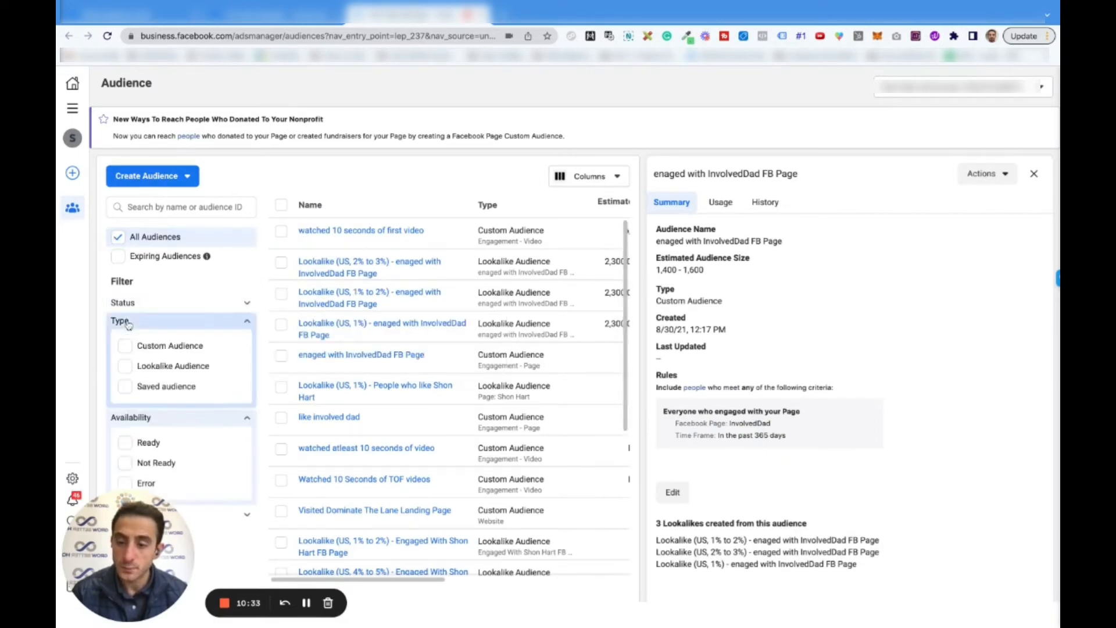
left_click(125, 386)
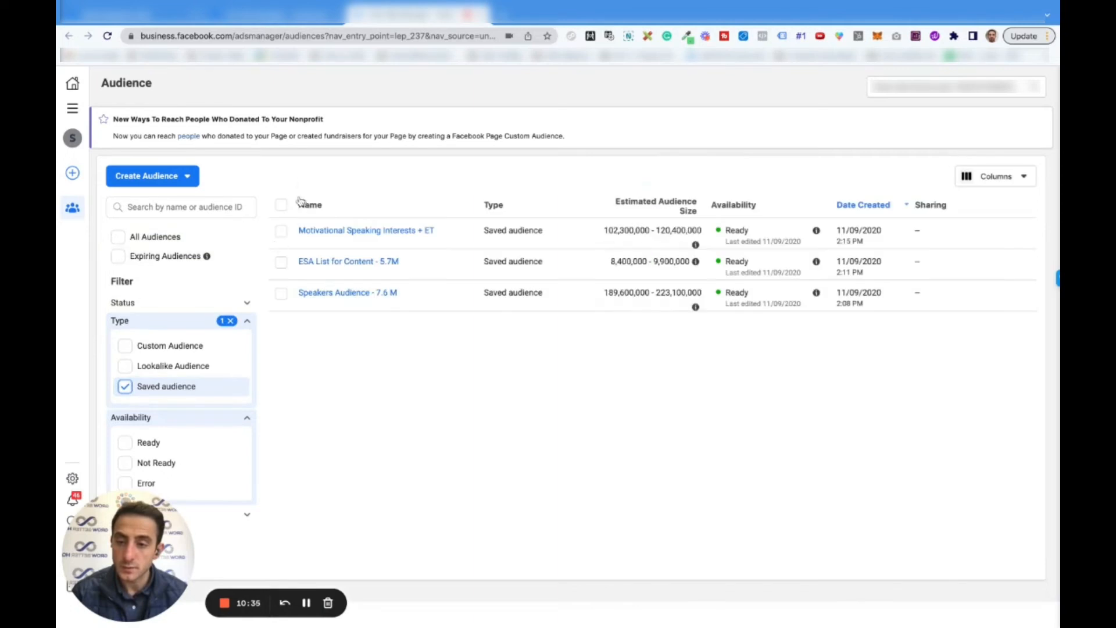
Step: Open the saved audience "Motivational Speaking Interests + ET" for editing
mouse_move(375, 233)
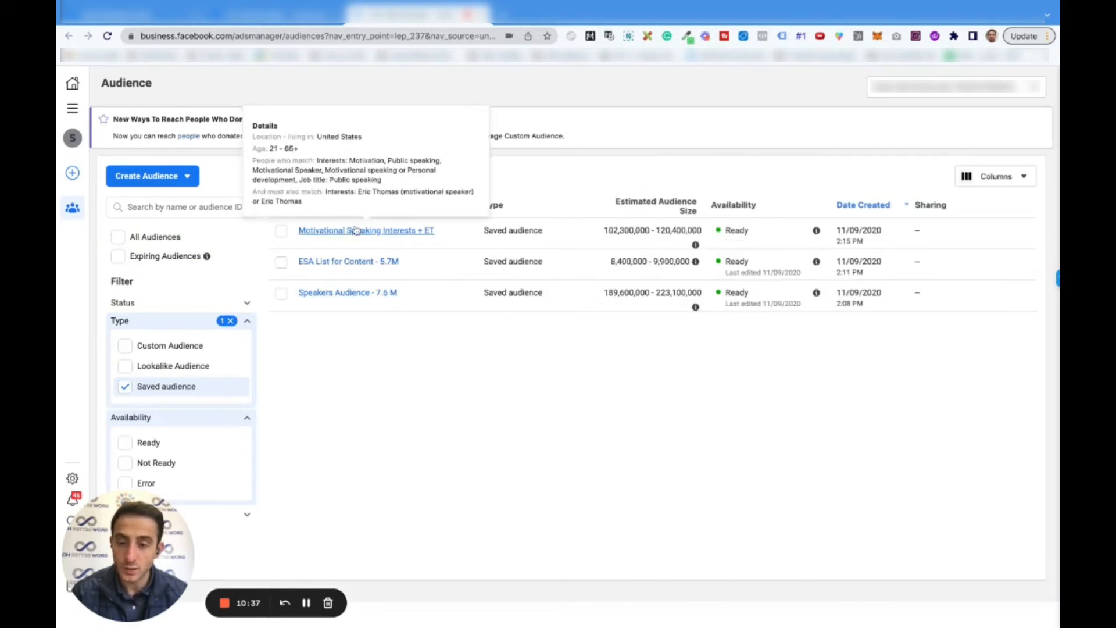
left_click(356, 231)
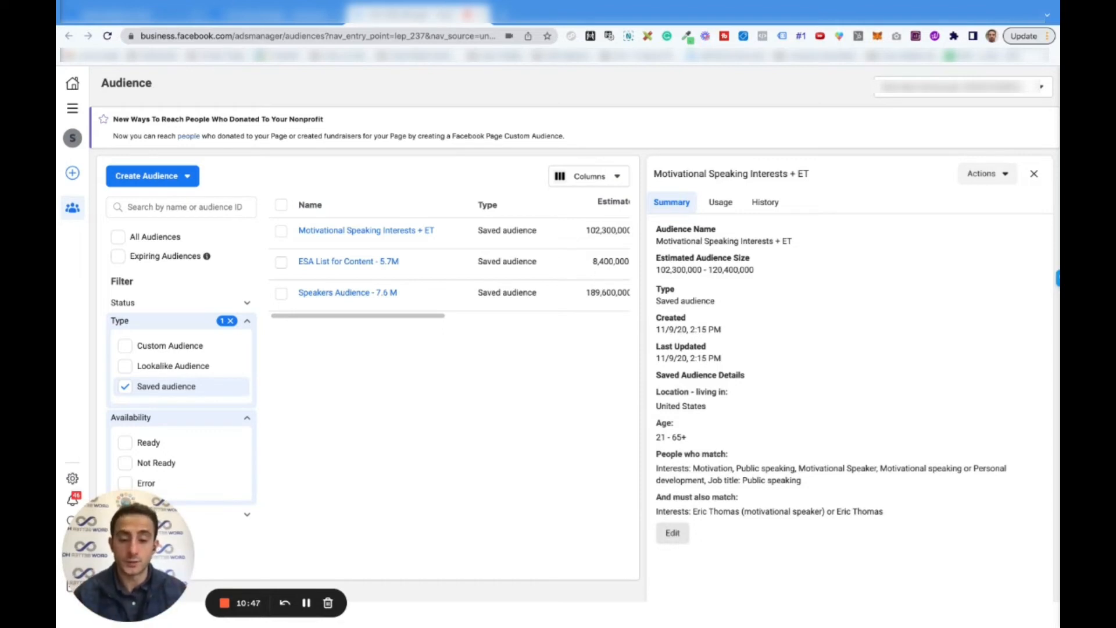
left_click(672, 533)
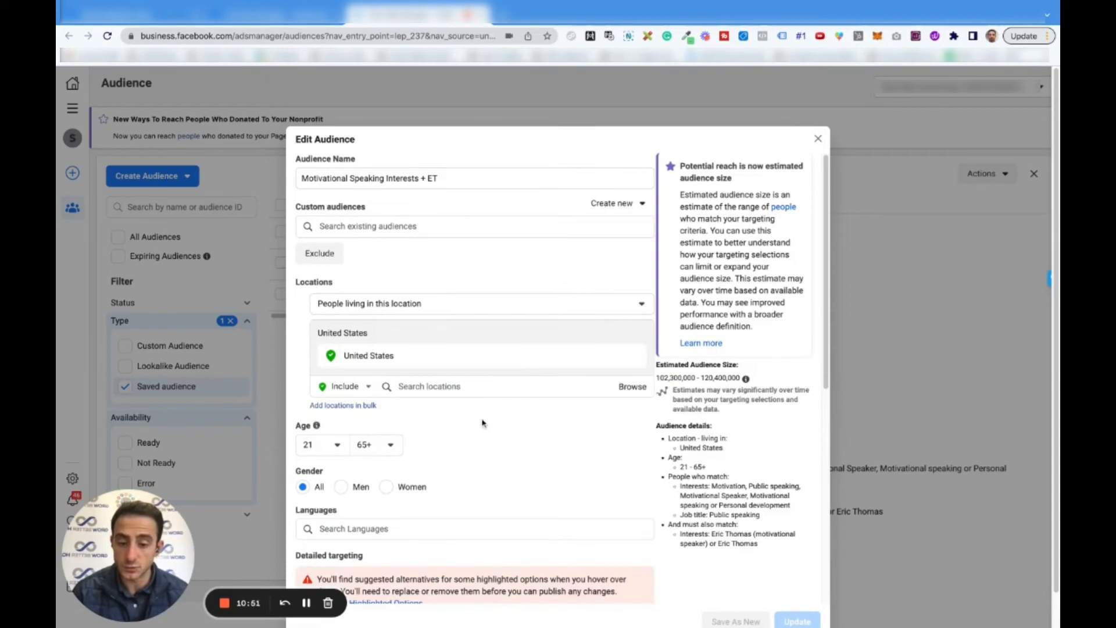
Step: Examine the saved audience's name, custom audience, location, age, gender and language settings
double_click(335, 160)
left_click(341, 162)
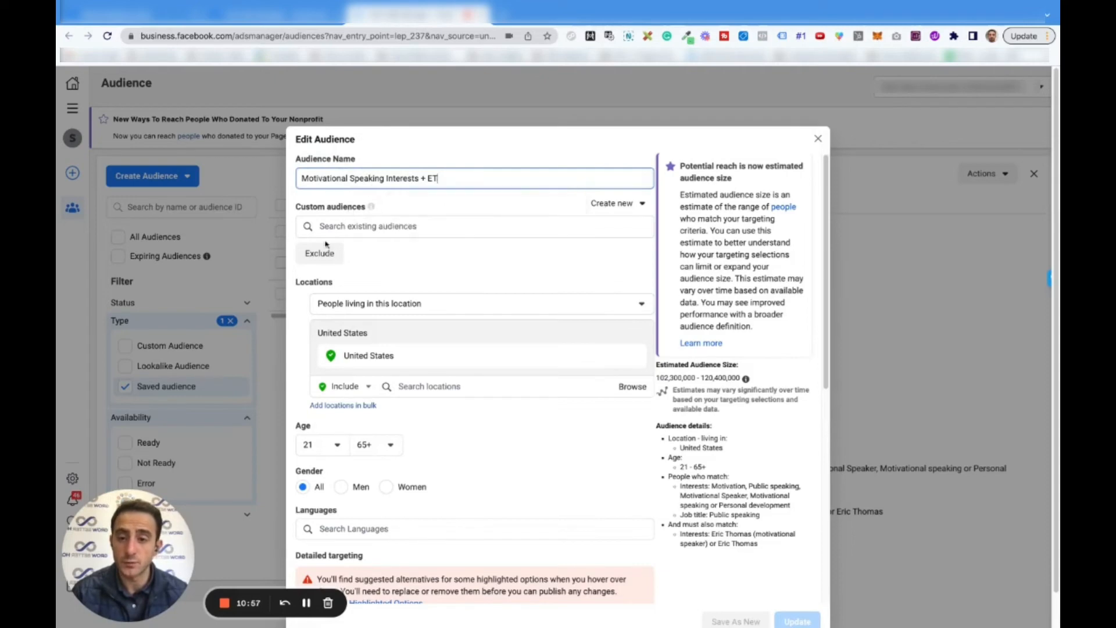
scroll(334, 270, "down", 1)
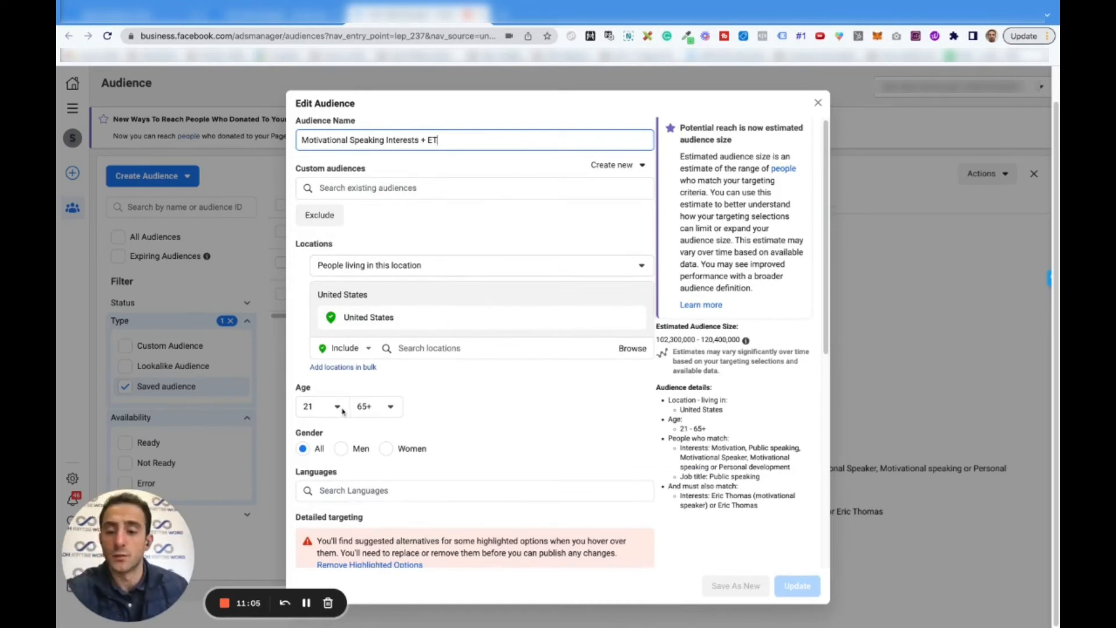
scroll(390, 412, "down", 3)
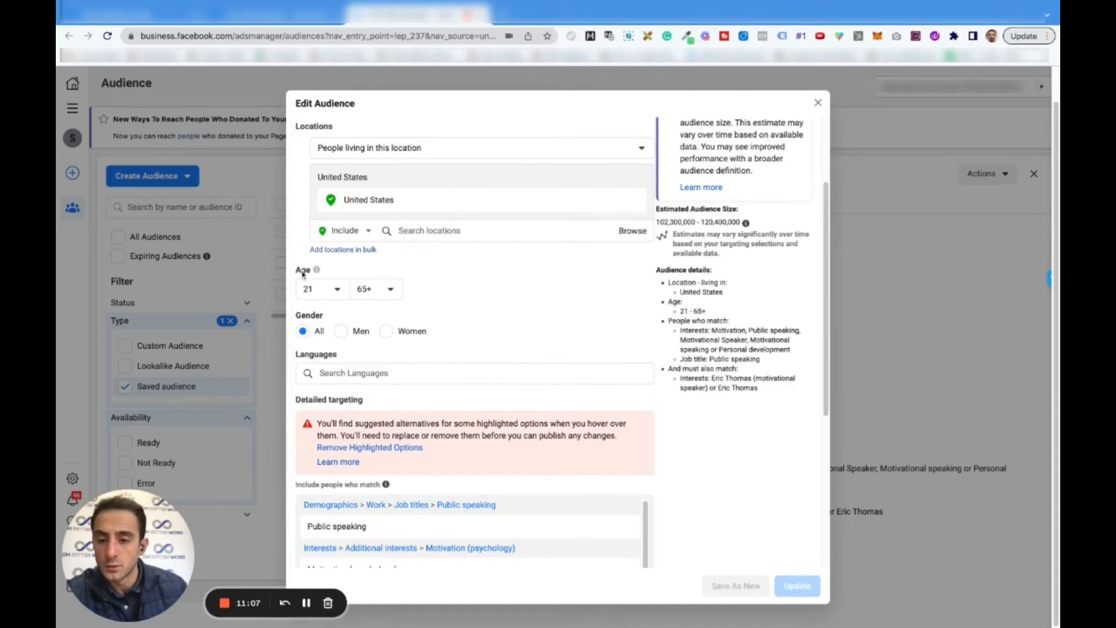
mouse_move(324, 272)
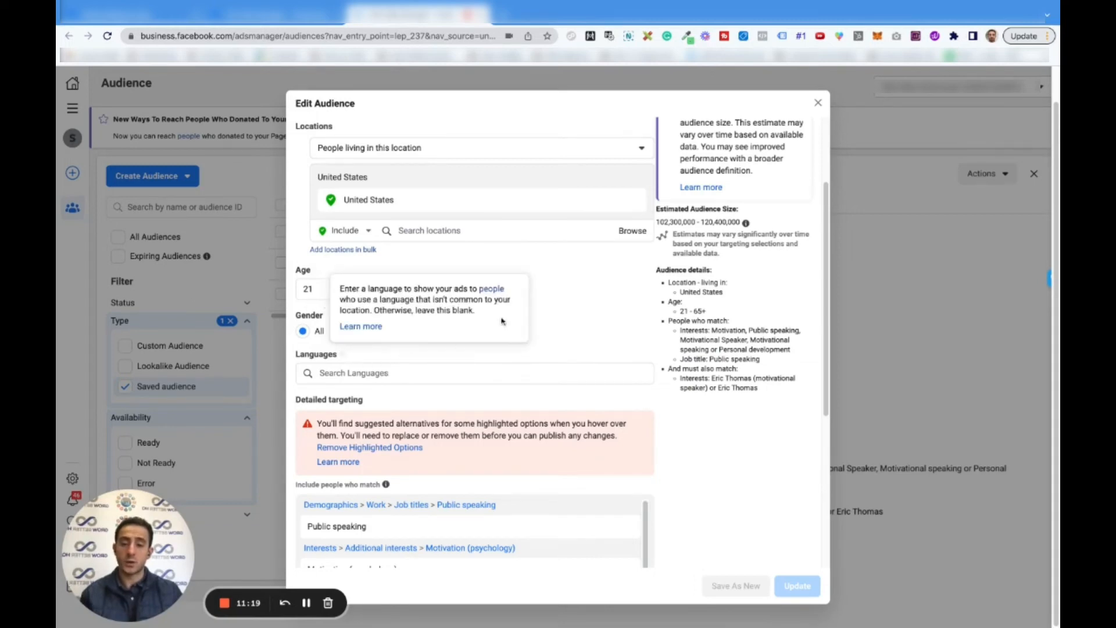
scroll(509, 314, "up", 3)
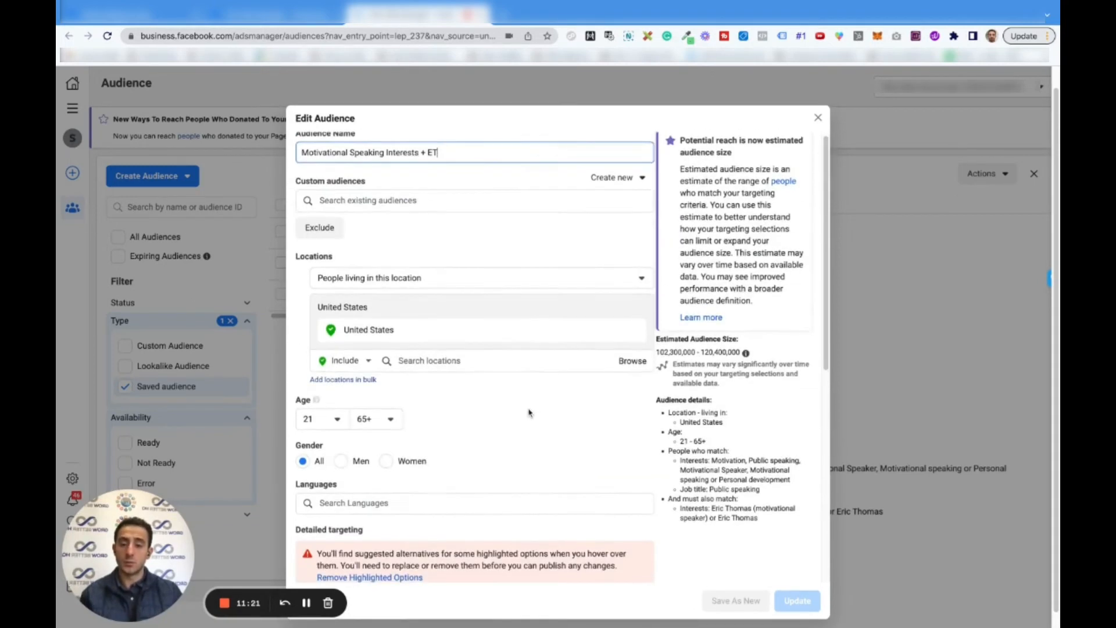
Step: Examine the detailed targeting warning and the flagged interests such as Motivational Speaker and Eric Thomas
scroll(528, 413, "down", 4)
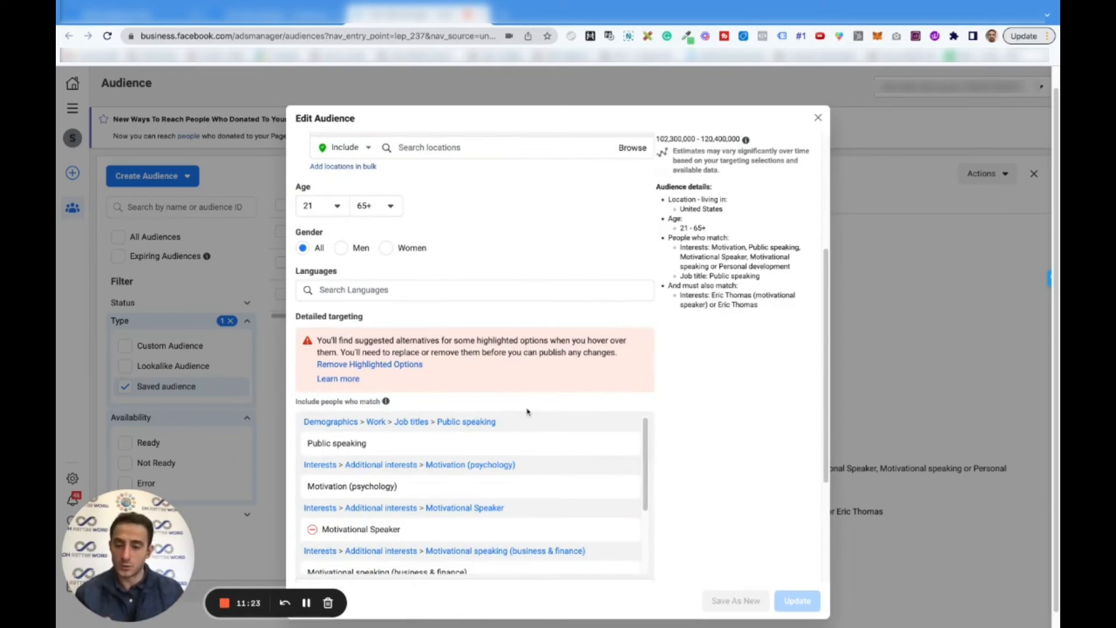
scroll(516, 389, "down", 2)
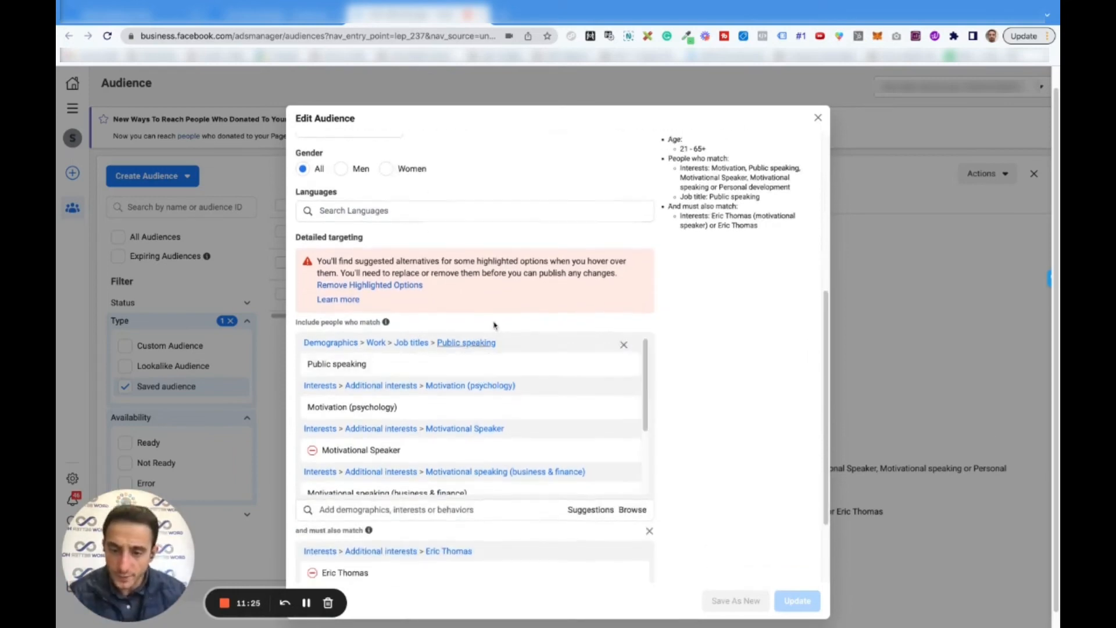
scroll(573, 277, "down", 1)
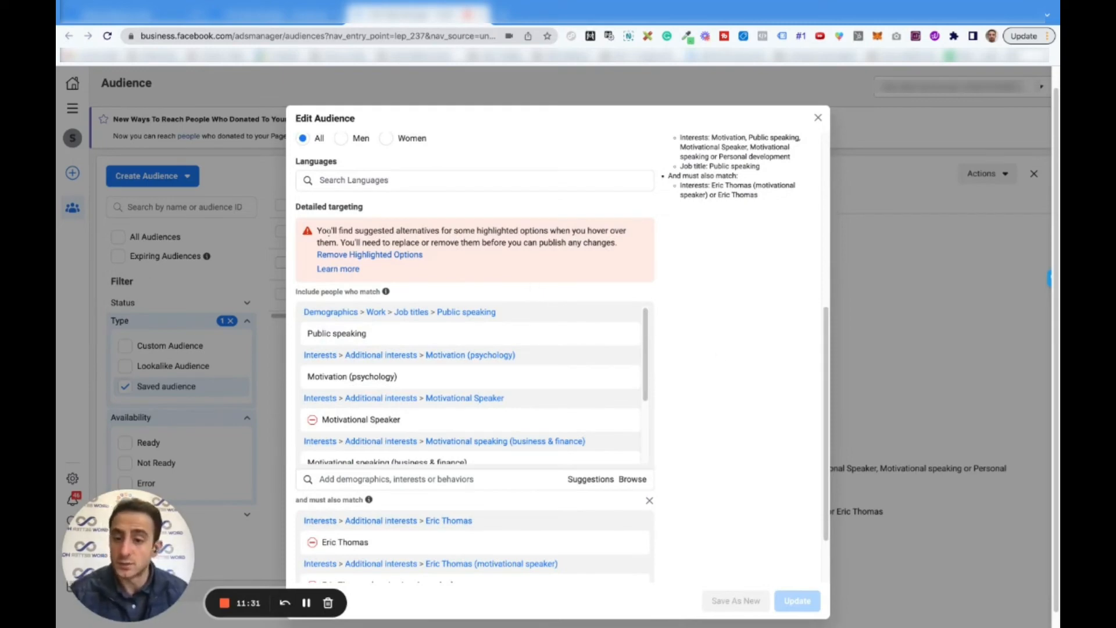
left_click_drag(318, 232, 534, 231)
mouse_move(312, 420)
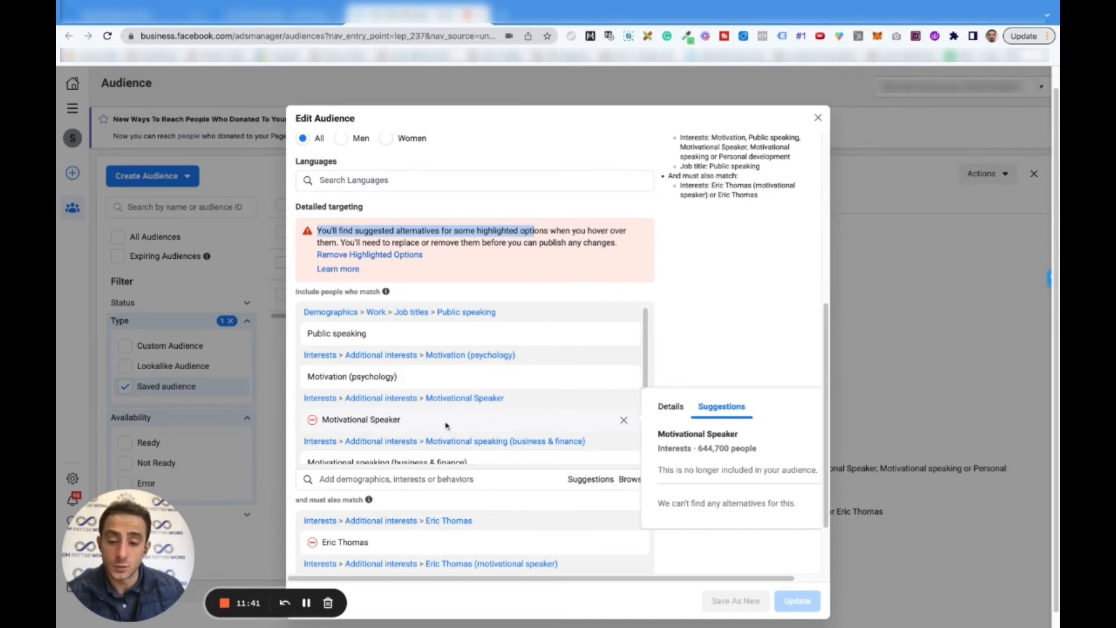
mouse_move(333, 543)
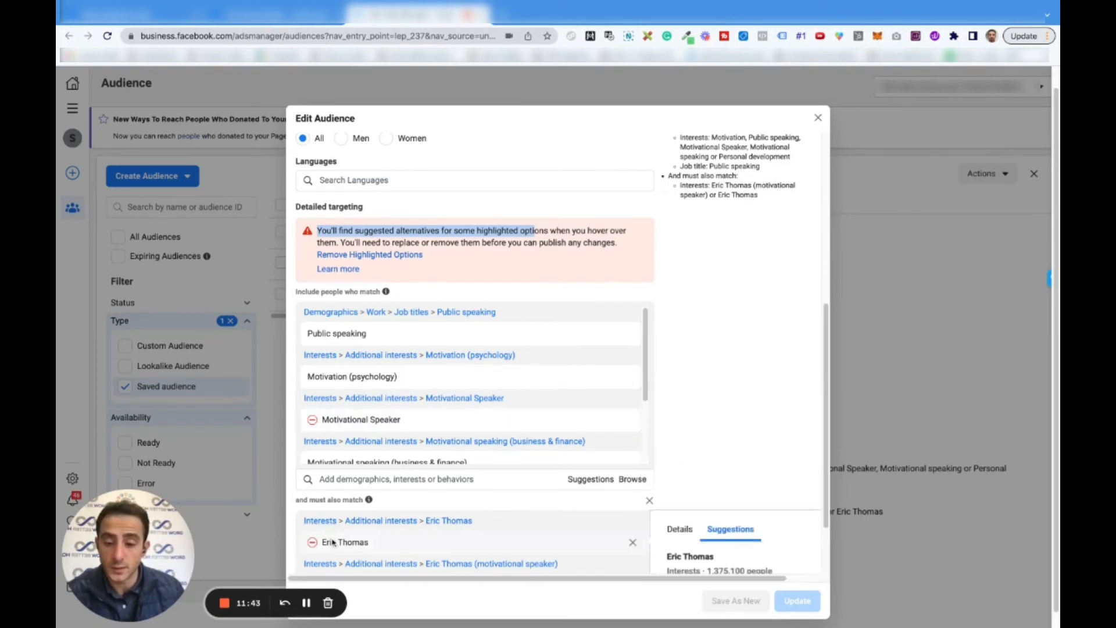
scroll(334, 543, "down", 1)
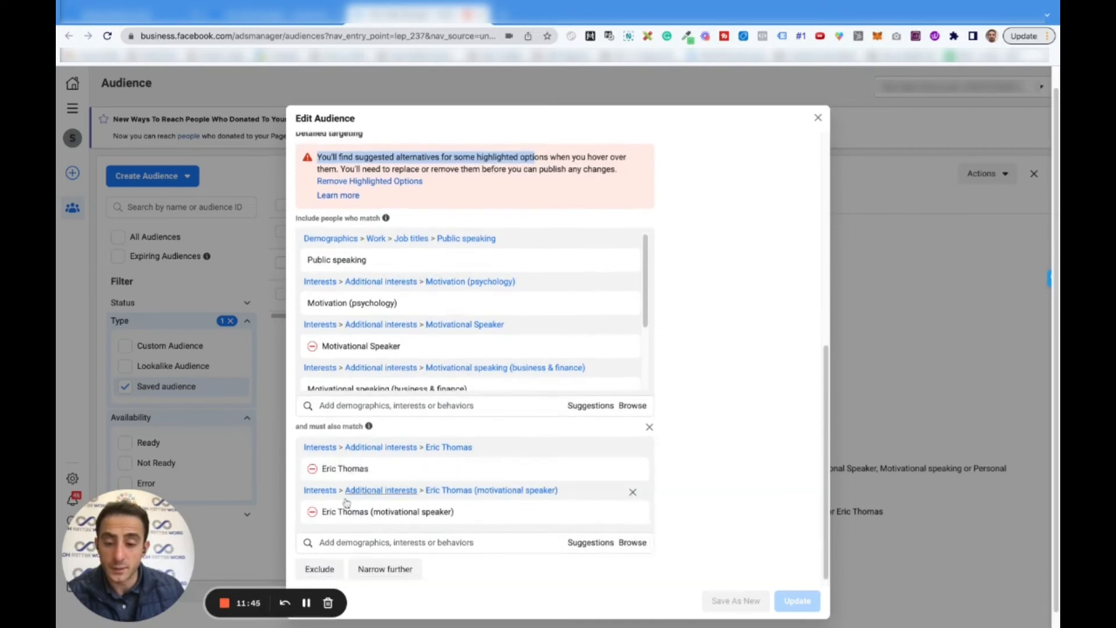
mouse_move(345, 514)
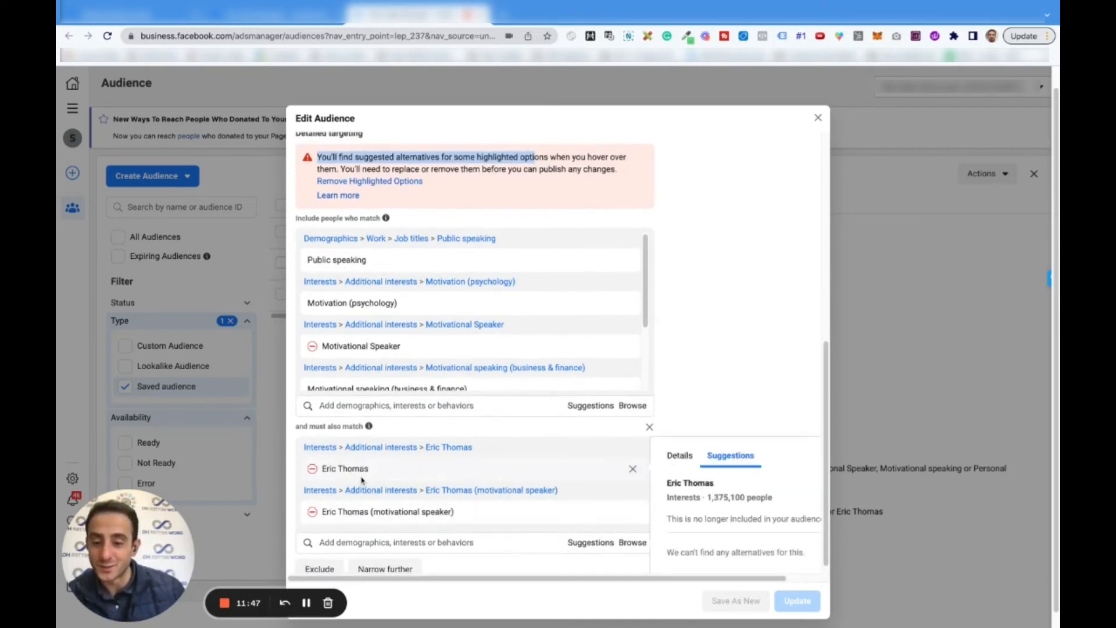
scroll(363, 482, "up", 1)
scroll(464, 269, "up", 1)
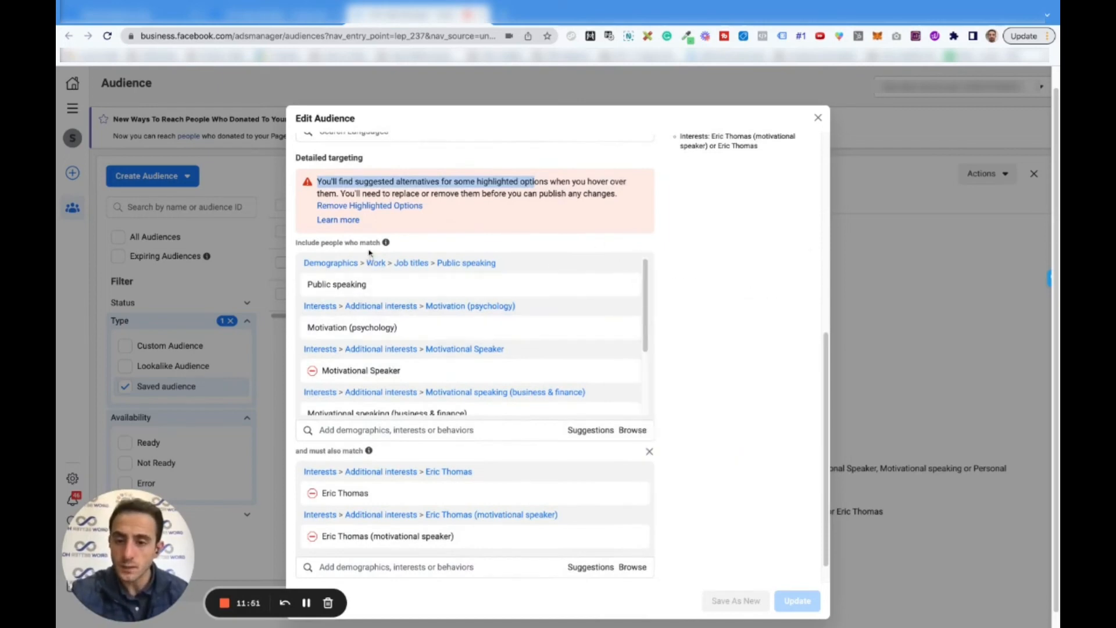
Step: Examine the included job title and interests, such as Motivation and Personal development, and the interests that must also match
mouse_move(388, 289)
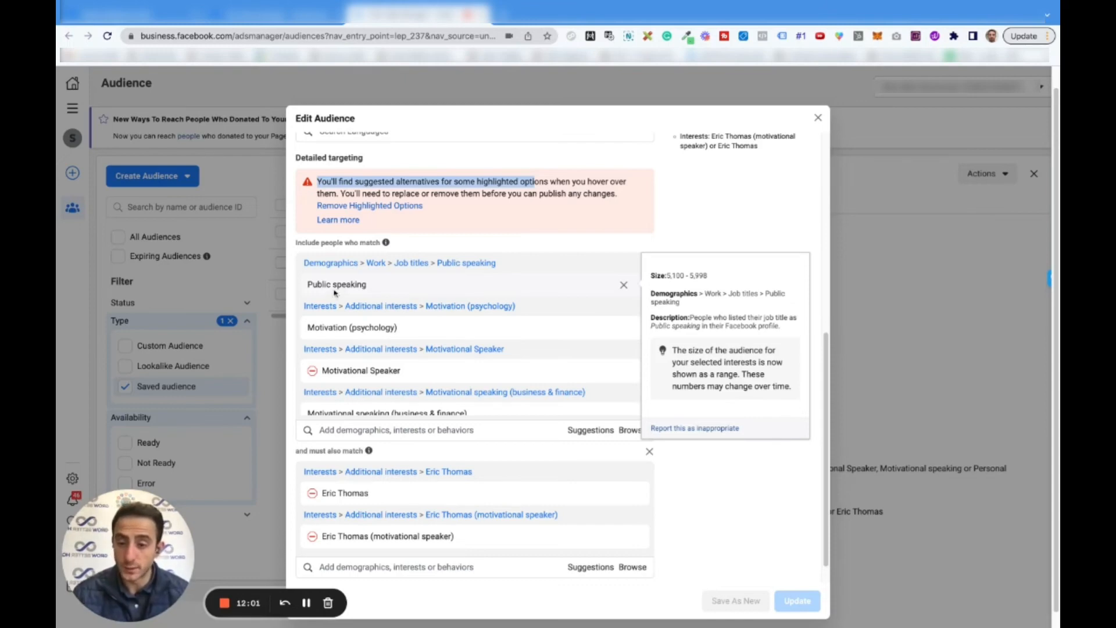
mouse_move(318, 332)
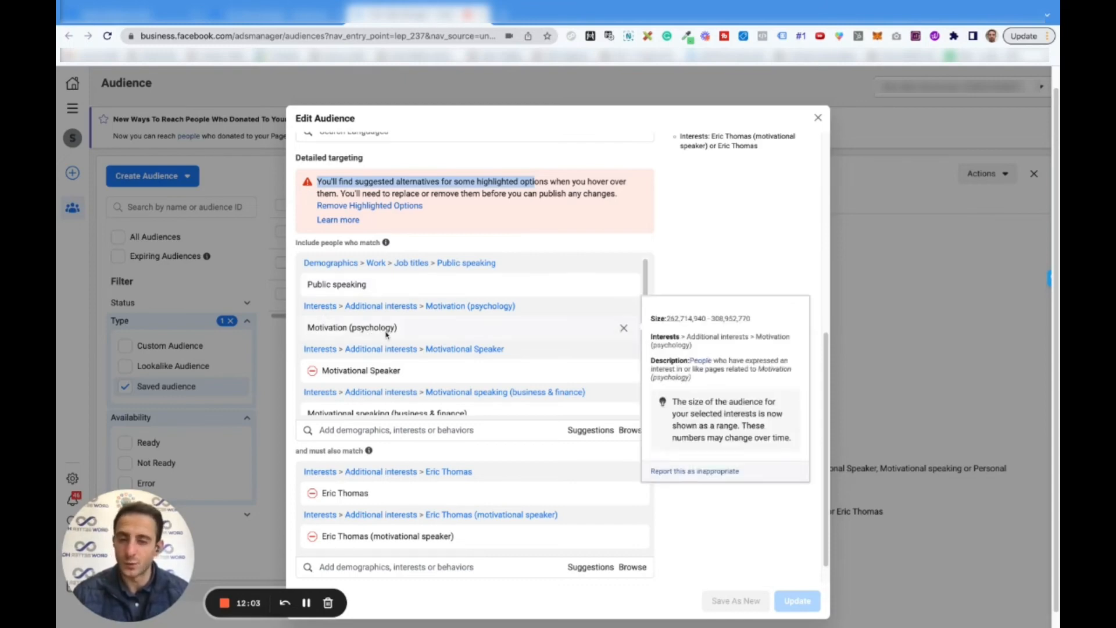
scroll(389, 379, "down", 2)
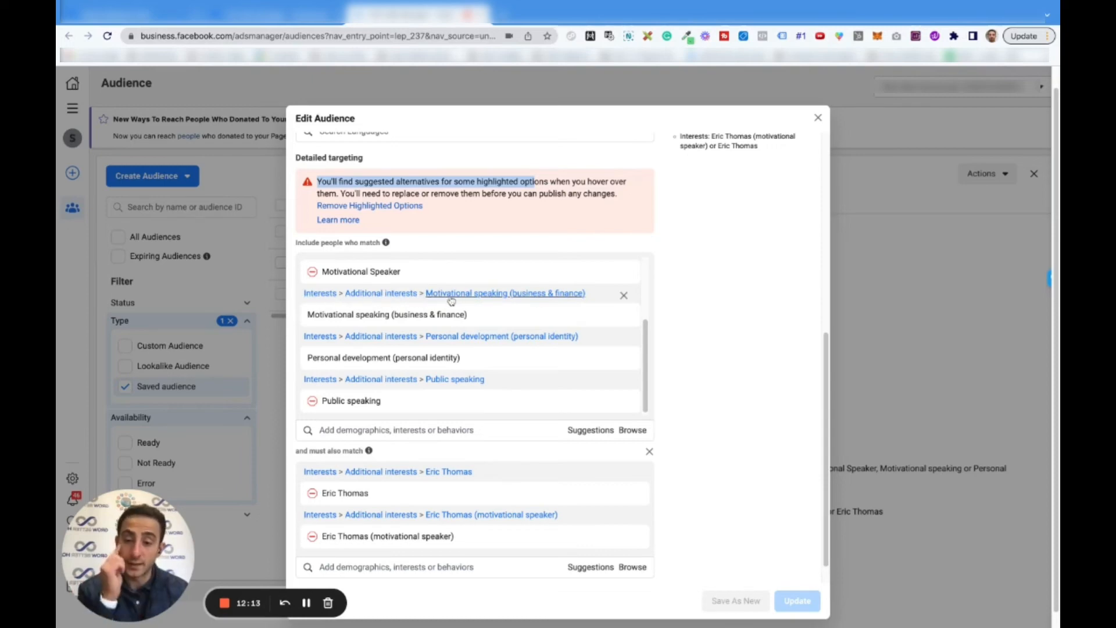
mouse_move(337, 359)
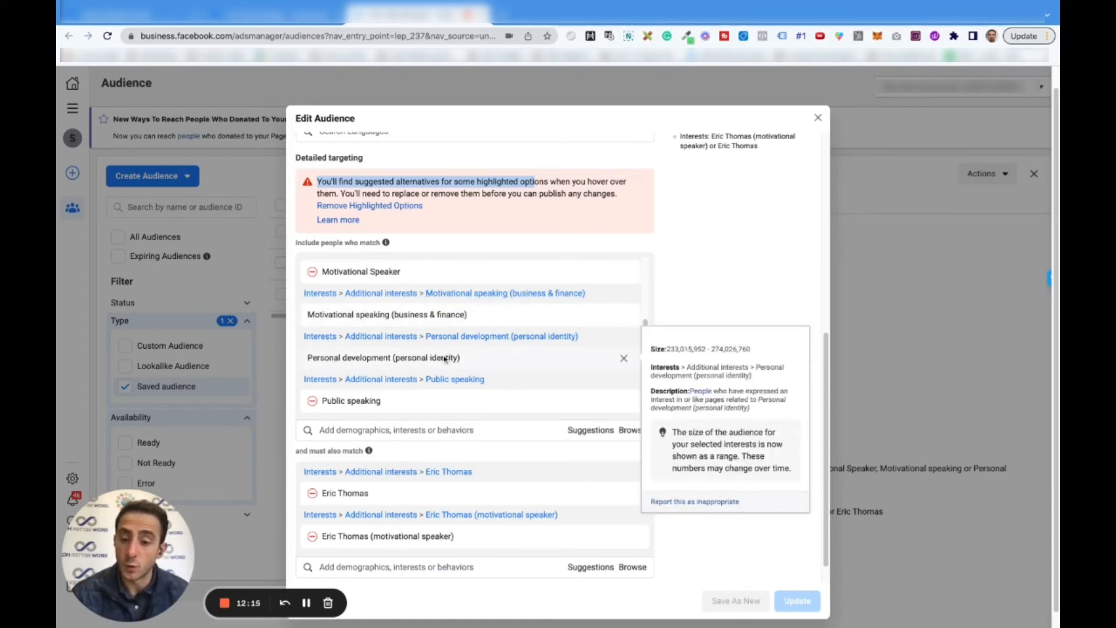
scroll(349, 407, "down", 2)
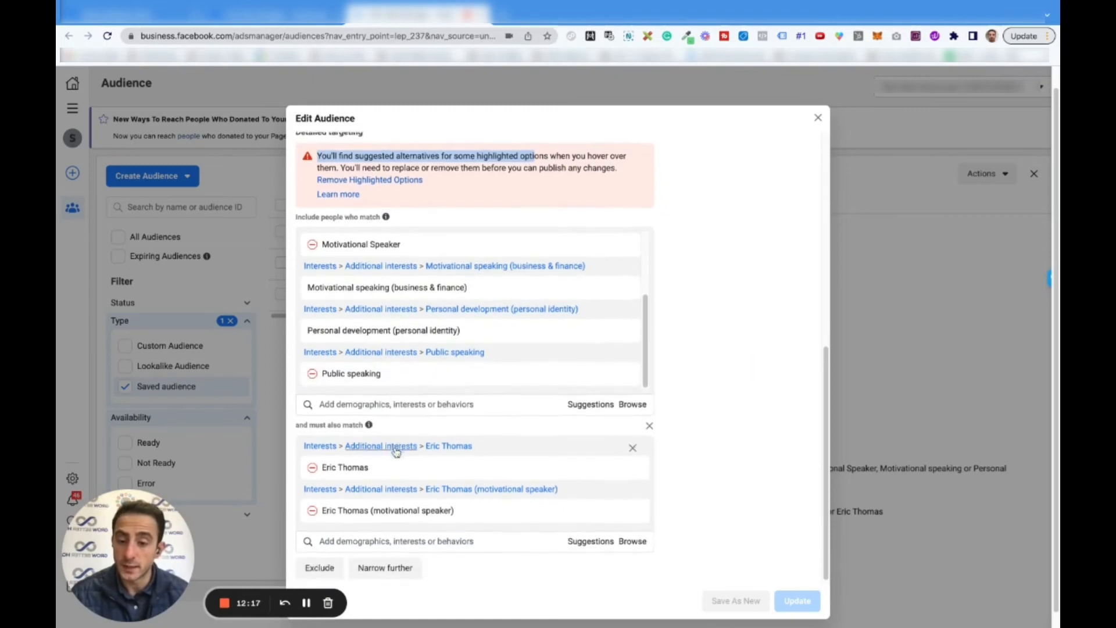
scroll(396, 453, "down", 1)
mouse_move(393, 451)
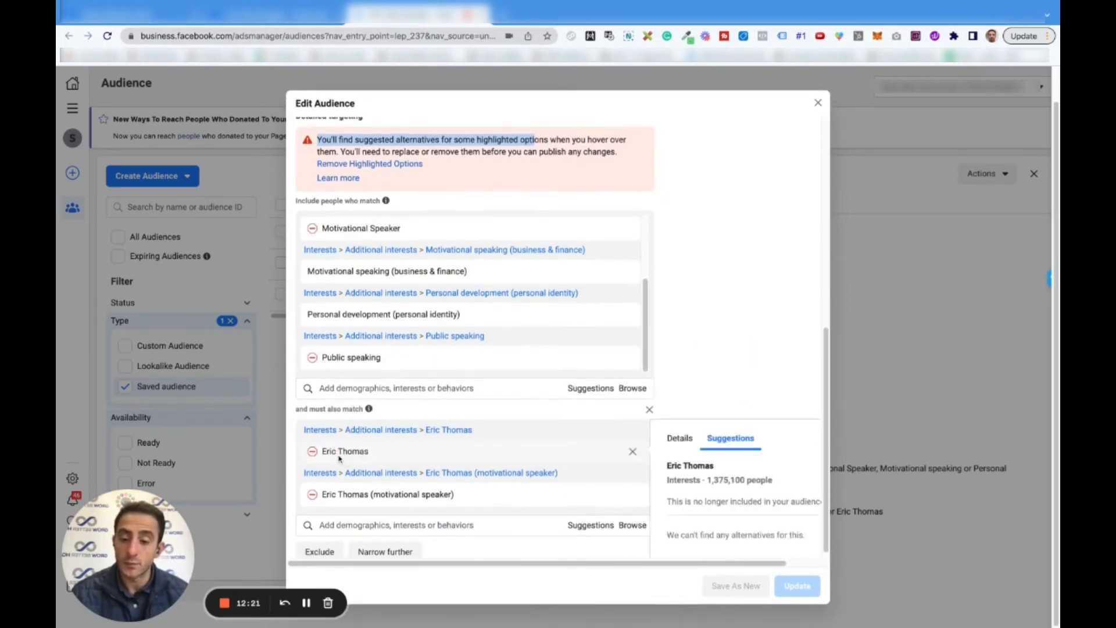
Step: Examine the audience details summary and the detailed targeting conditions of the saved audience
scroll(687, 386, "up", 3)
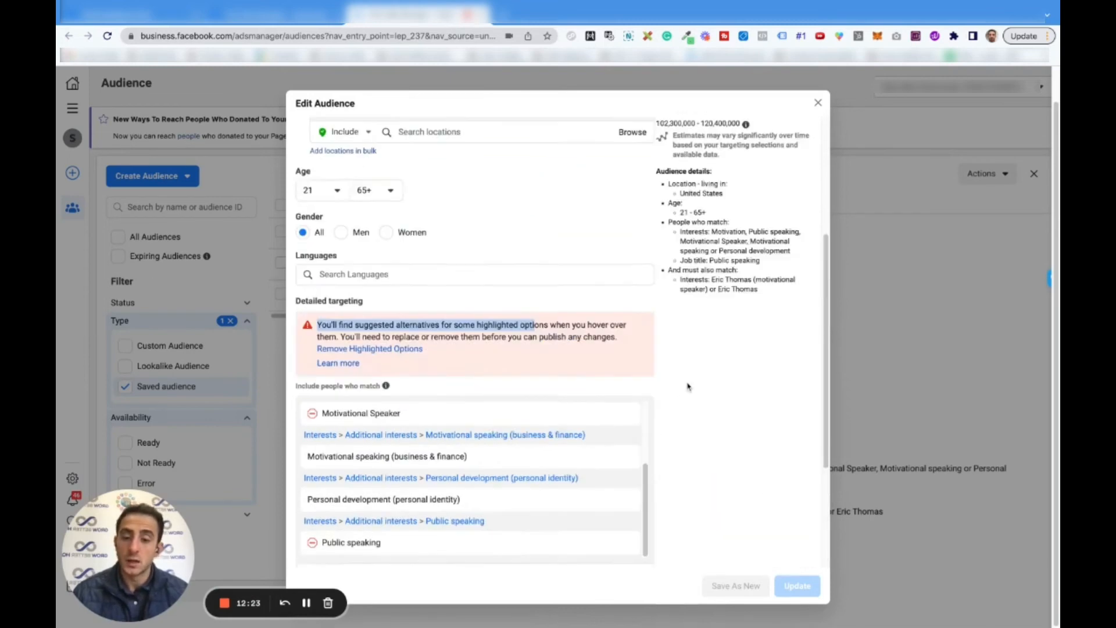
scroll(688, 387, "up", 1)
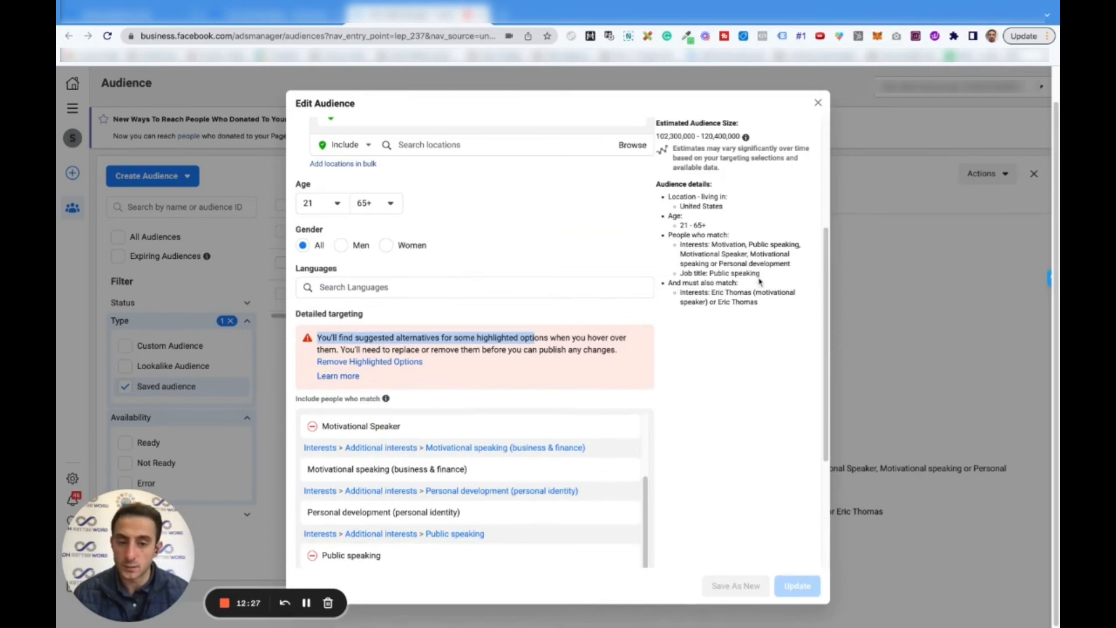
scroll(710, 468, "down", 3)
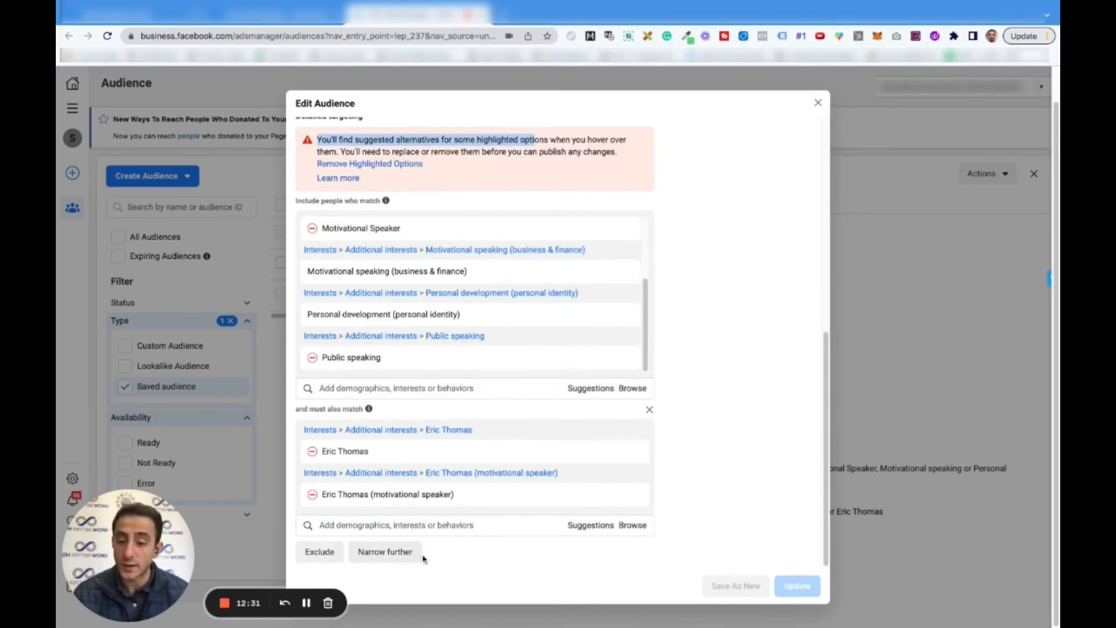
Step: Add another empty must-also-match condition and an exclusion condition to the audience's detailed targeting
left_click(369, 553)
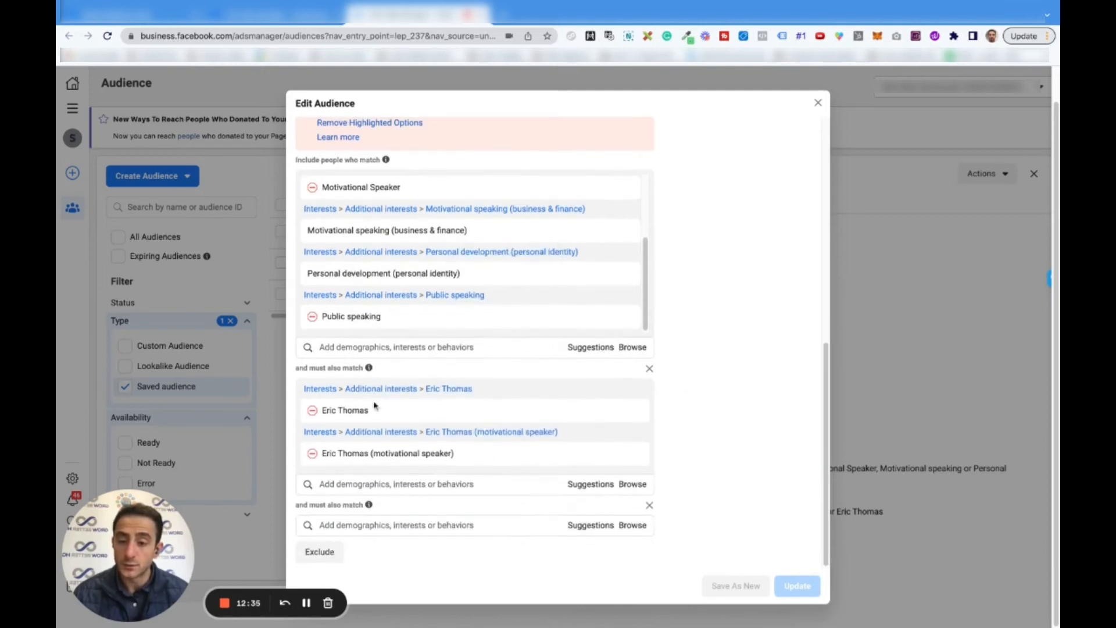
scroll(339, 296, "up", 3)
left_click_drag(301, 159, 366, 160)
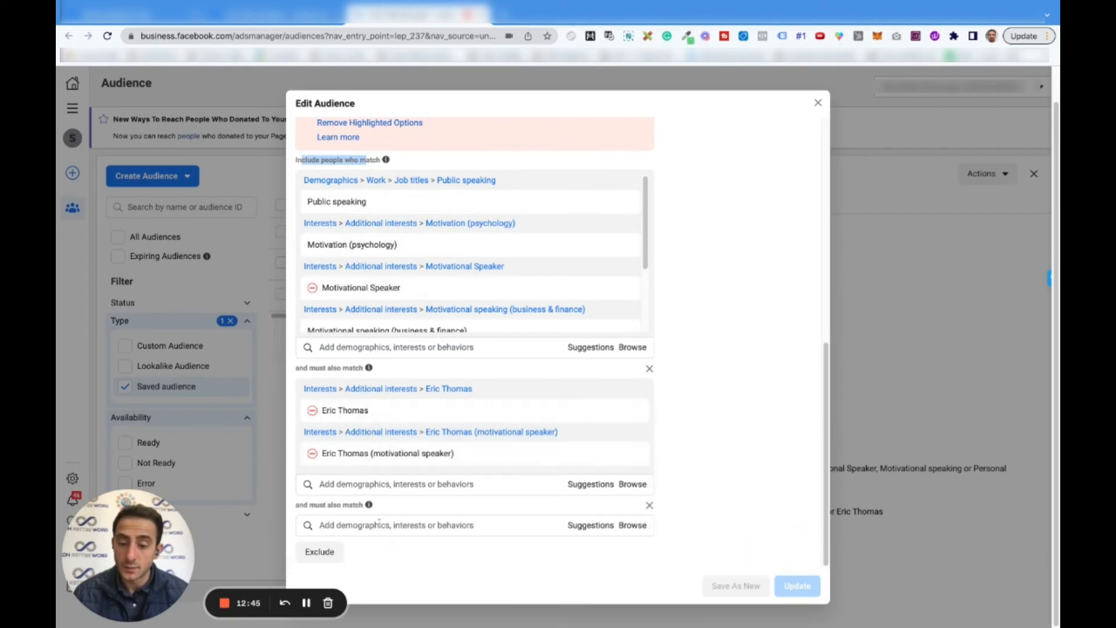
left_click(318, 552)
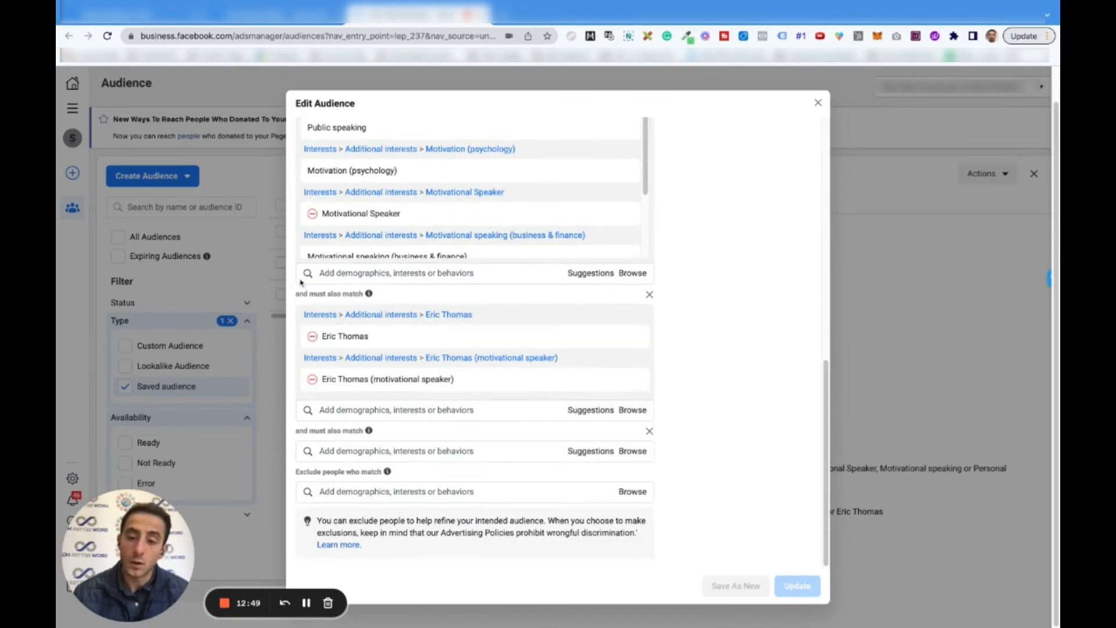
Step: Review the include and must-also-match conditions, and remove the empty extra must-also-match condition
scroll(428, 227, "up", 3)
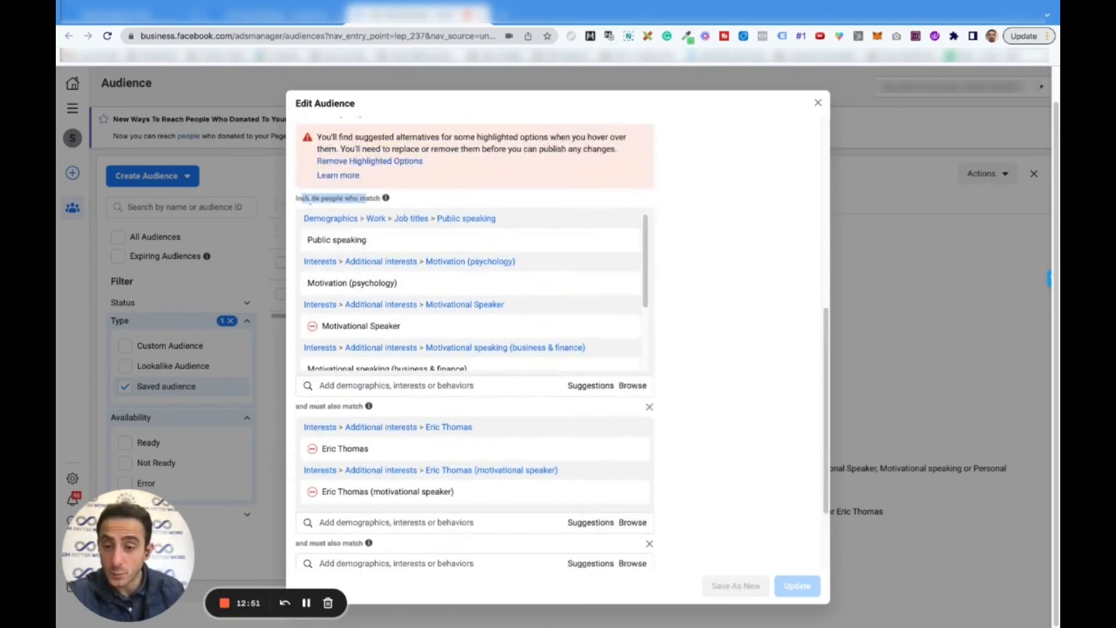
left_click_drag(295, 198, 395, 201)
scroll(364, 375, "down", 3)
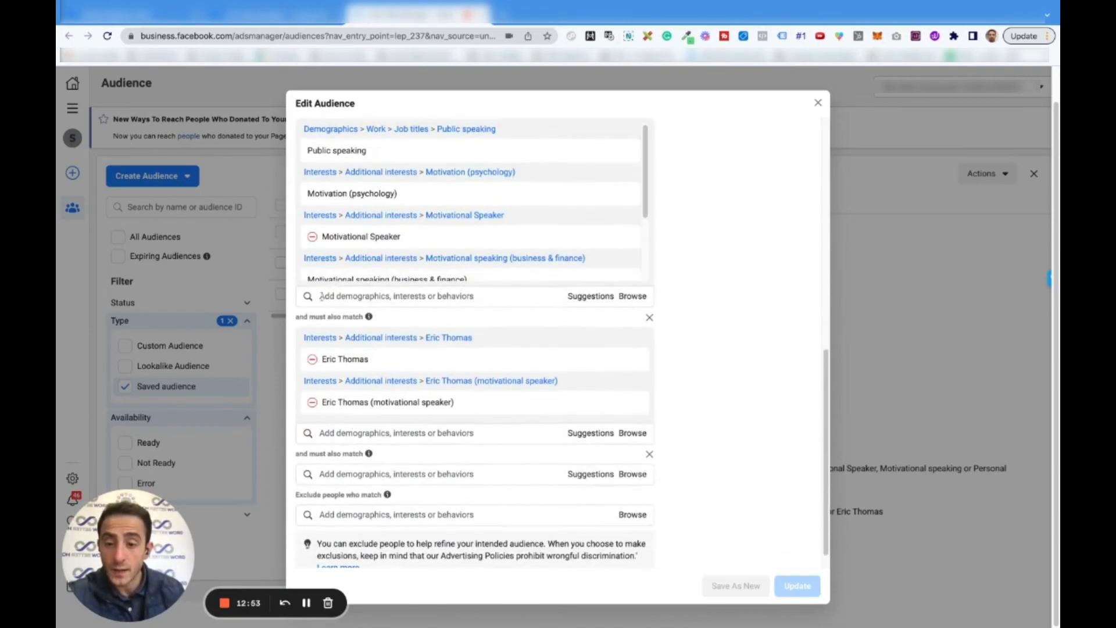
scroll(356, 217, "up", 1)
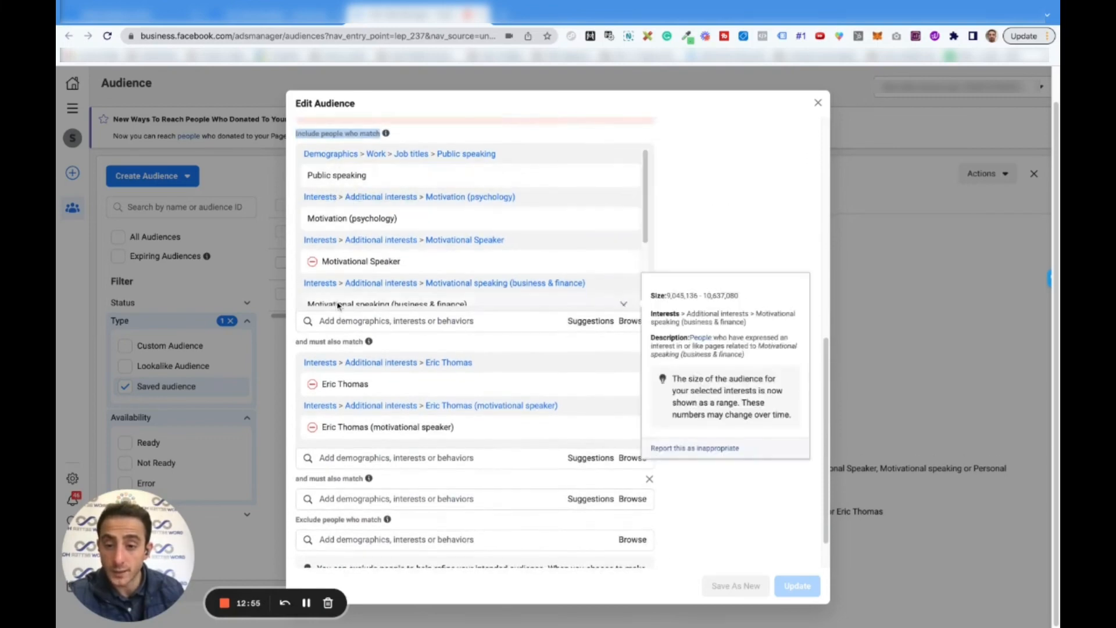
mouse_move(341, 389)
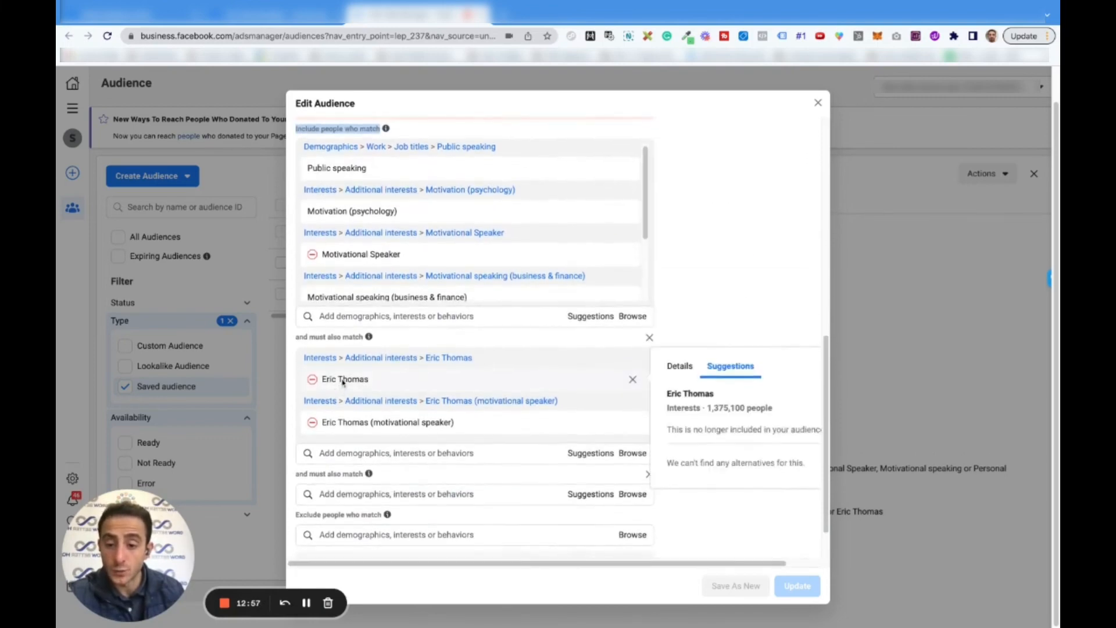
scroll(343, 377, "down", 1)
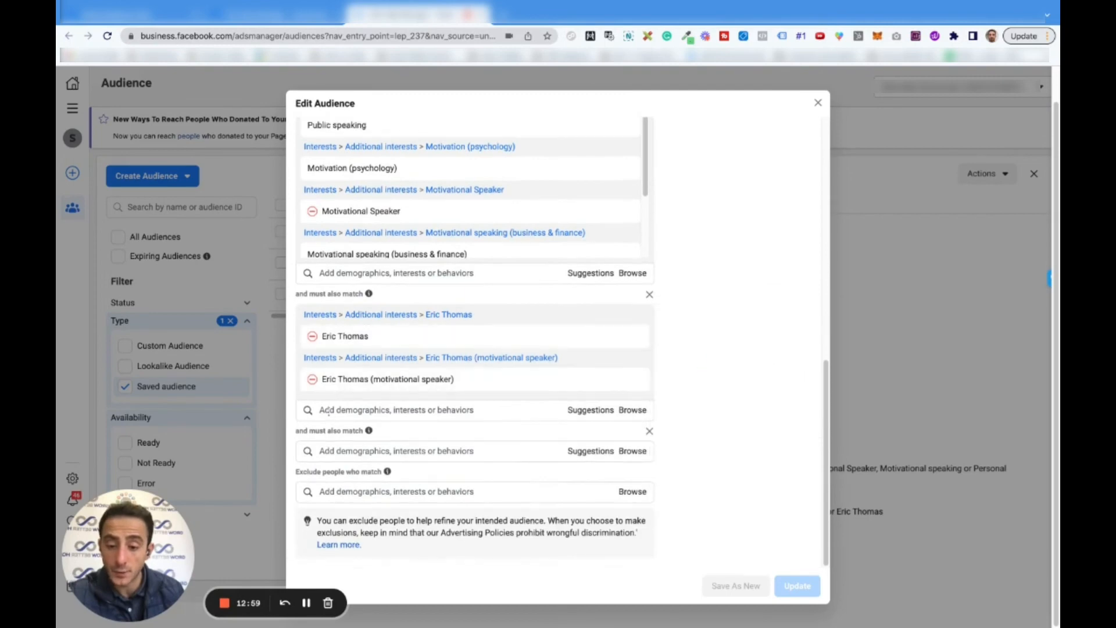
left_click(649, 431)
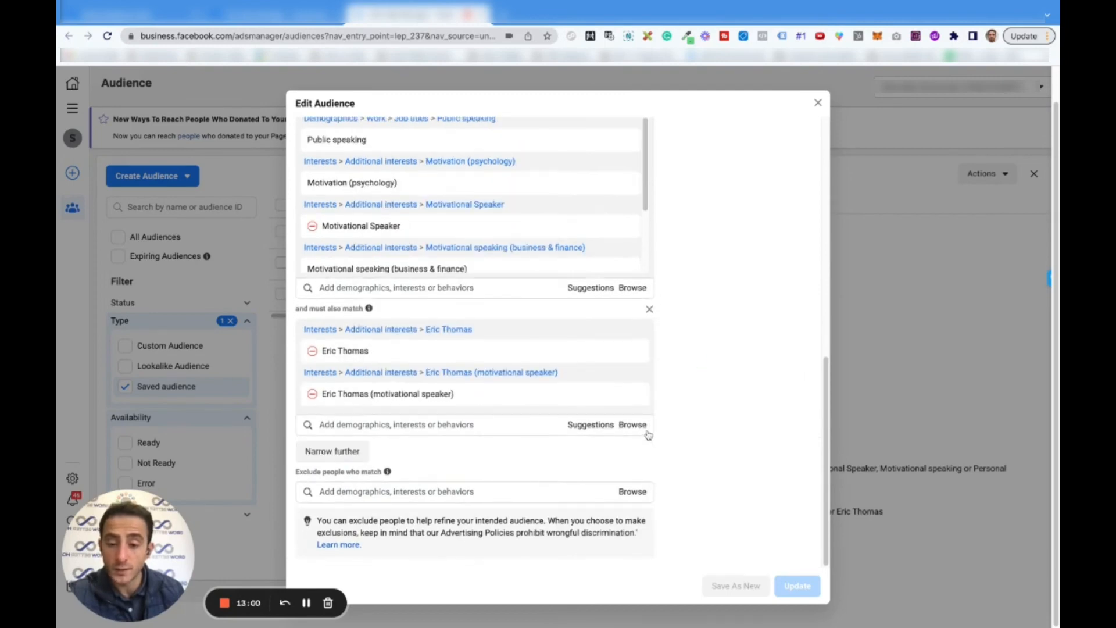
Step: Exclude people who match the Sports (sports) interest and check the estimated audience size
left_click(354, 491)
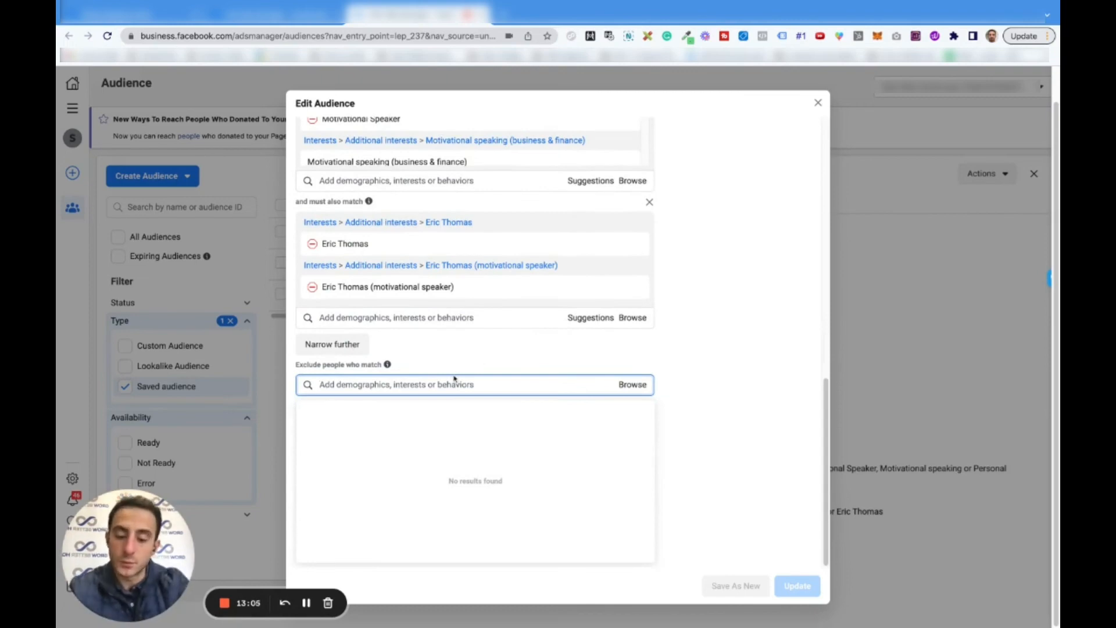
type("sp")
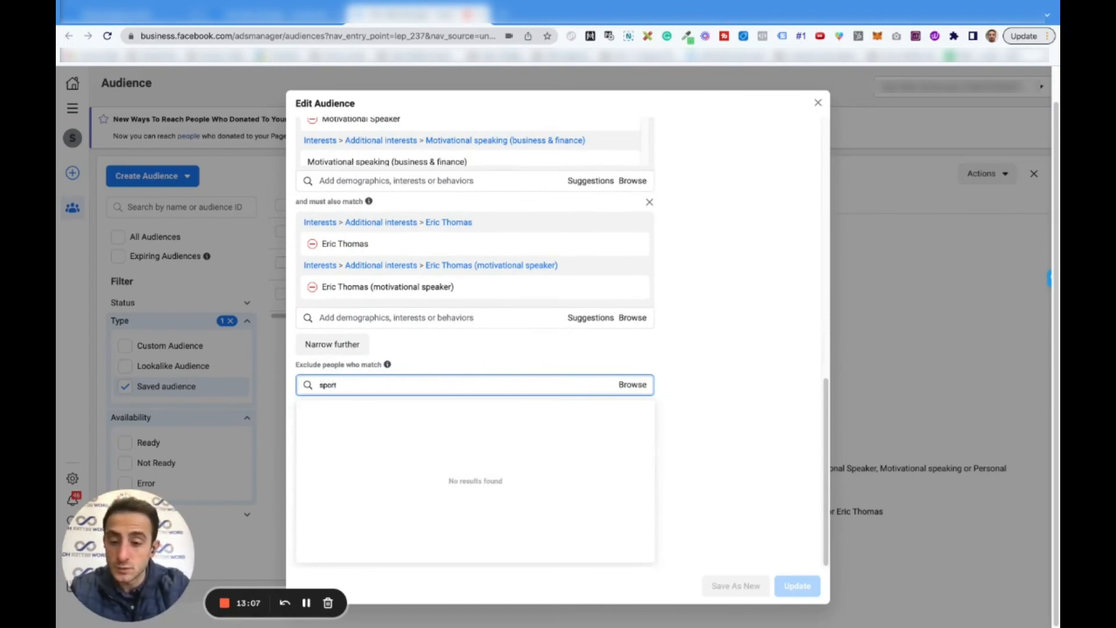
type("ort")
left_click(461, 411)
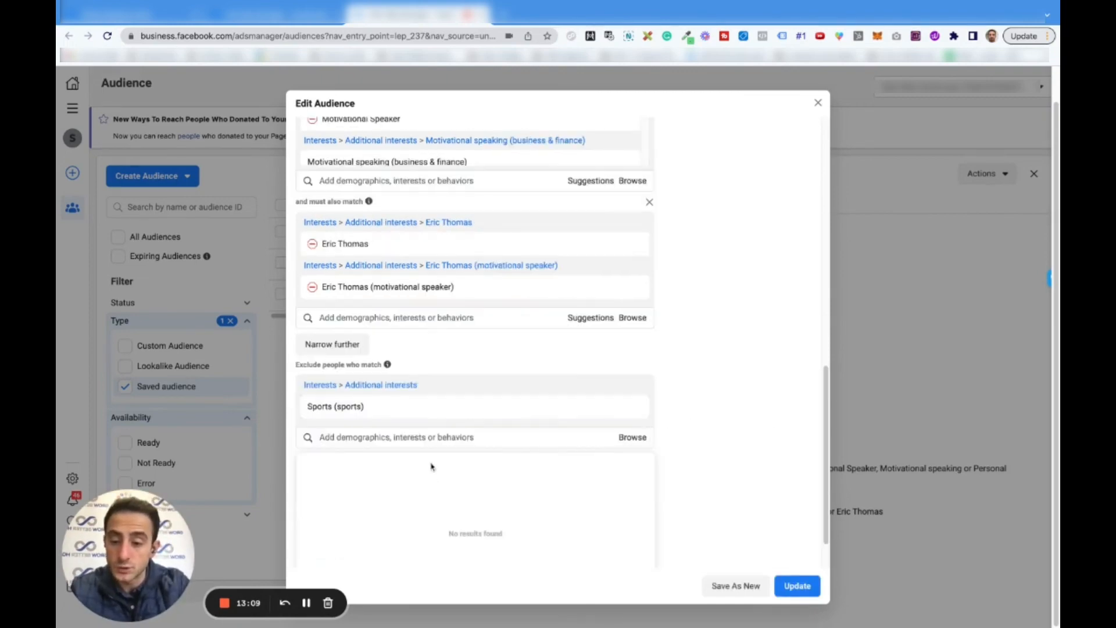
type("footbal")
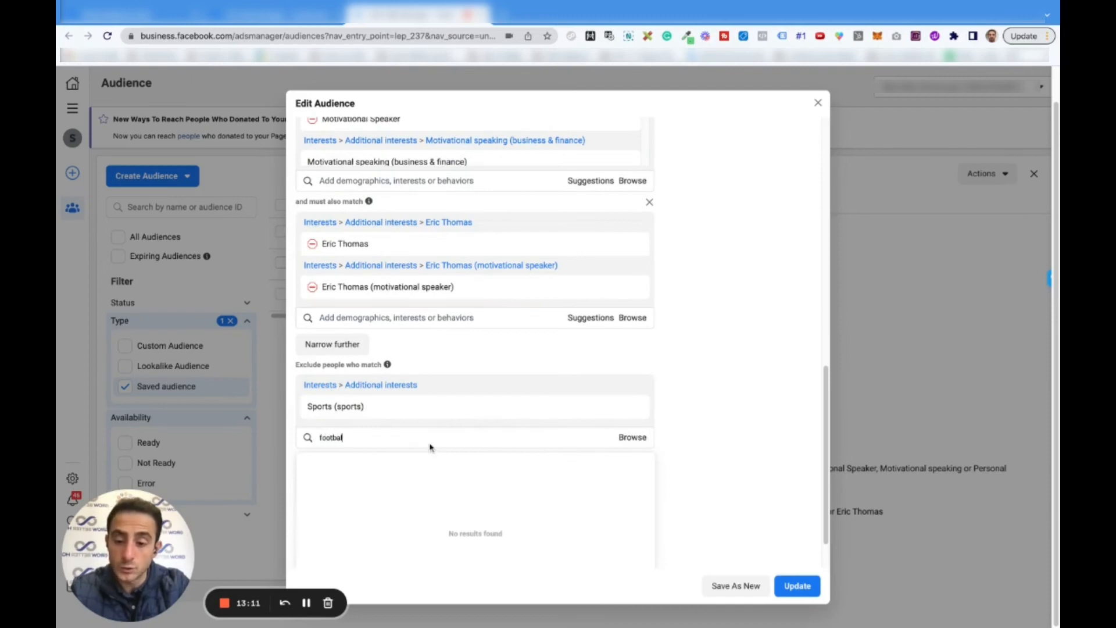
key("BackSpace")
key("BackSpace")
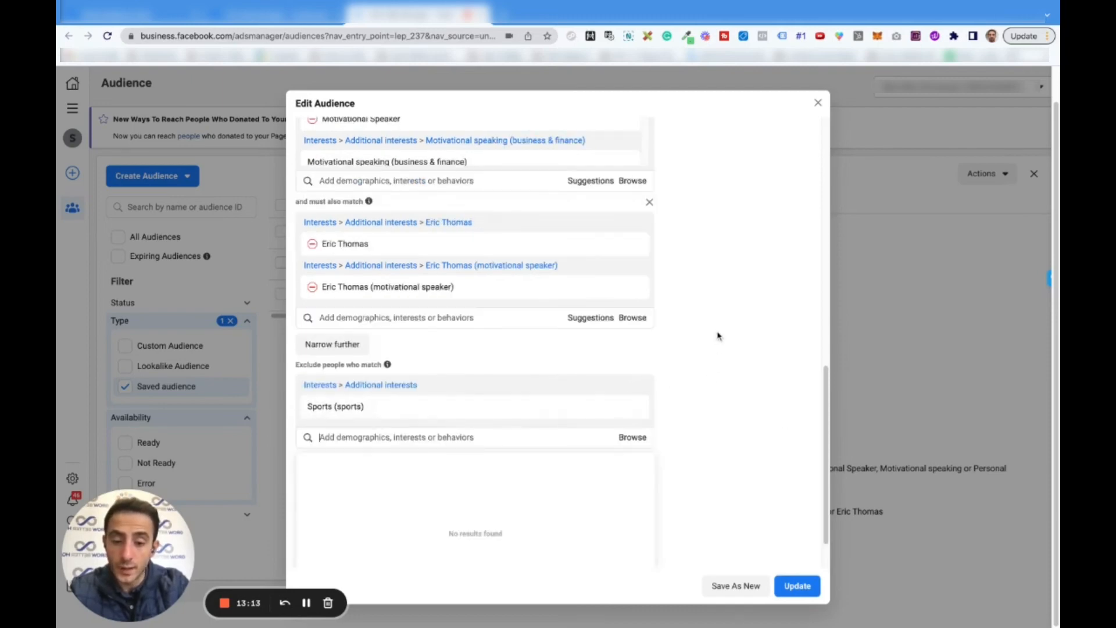
left_click_drag(718, 335, 719, 508)
scroll(720, 509, "up", 10)
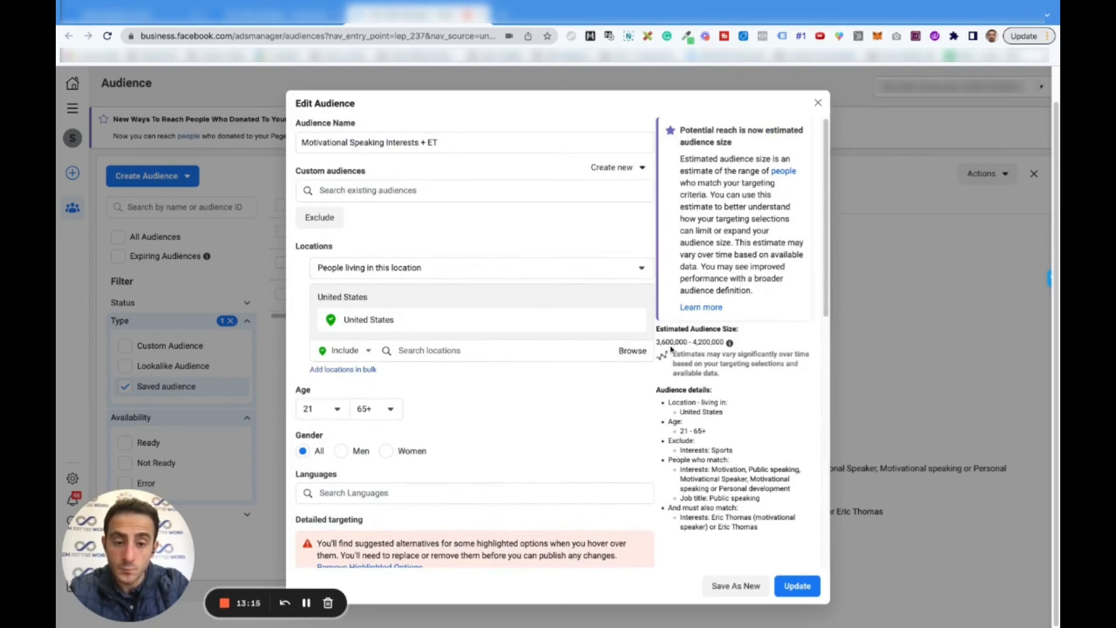
left_click_drag(657, 344, 693, 344)
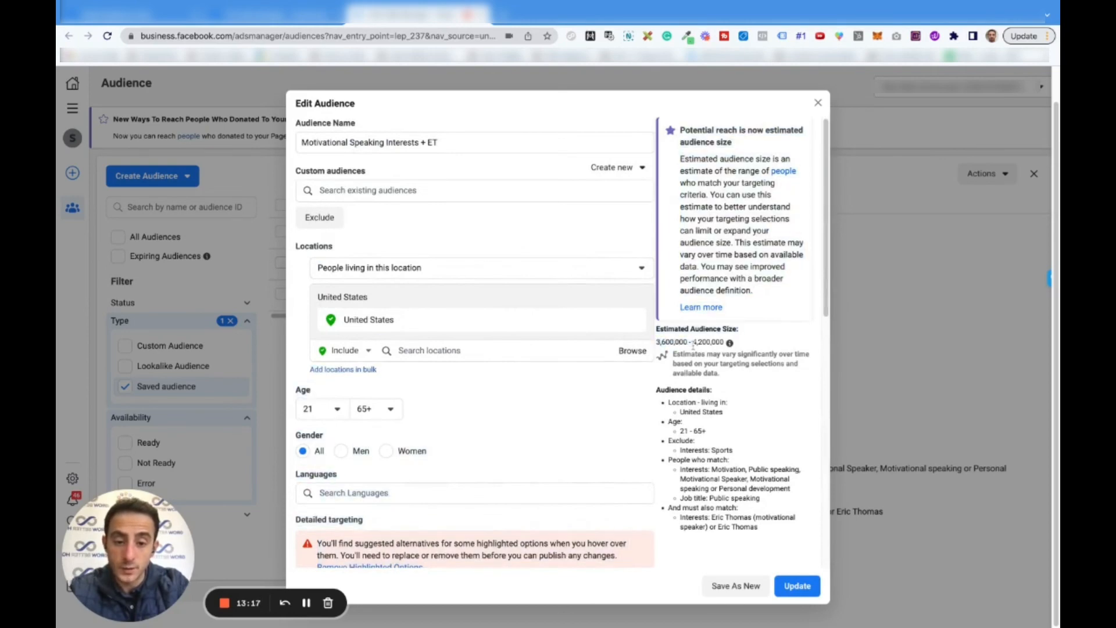
Step: Remove the Sports (sports) interest from the exclusions and recheck the estimated audience size
scroll(693, 344, "down", 10)
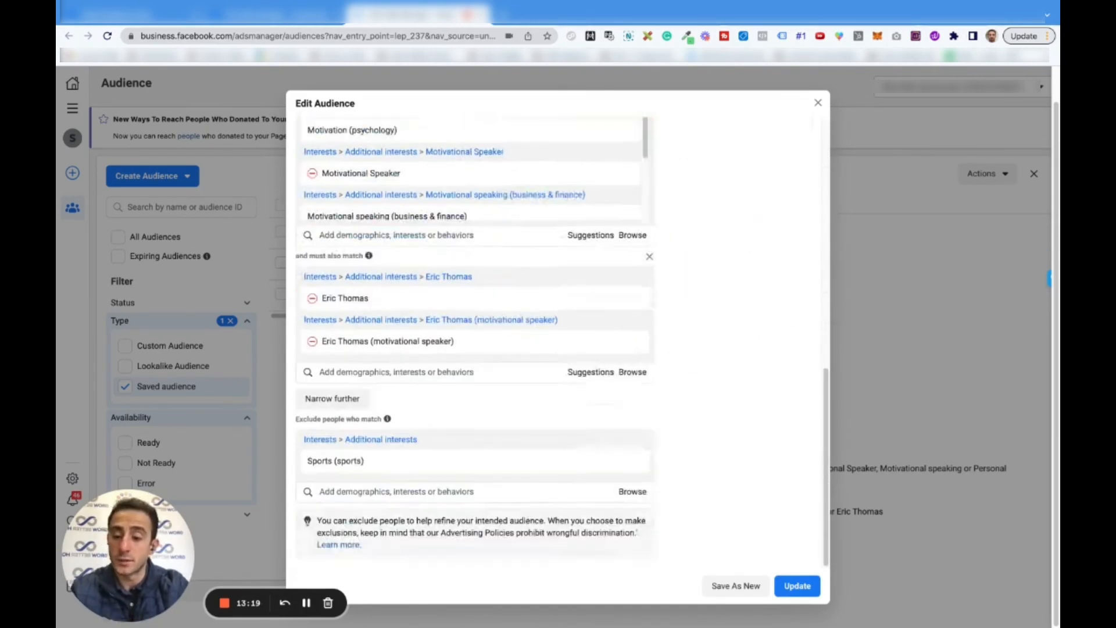
left_click(633, 463)
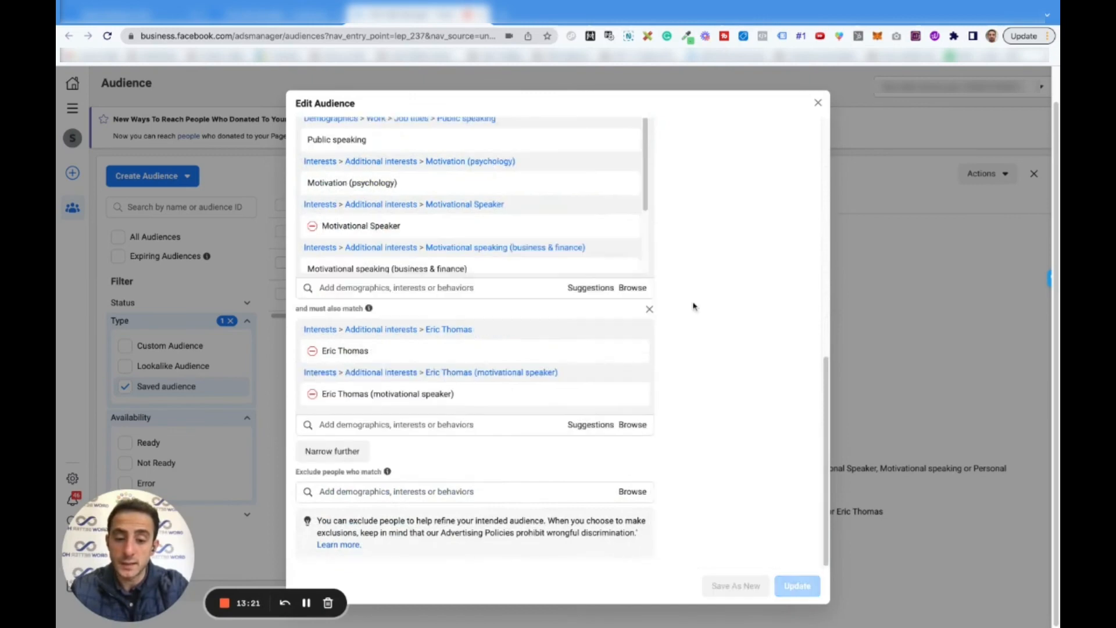
scroll(691, 307, "up", 10)
left_click_drag(659, 343, 707, 343)
scroll(659, 343, "down", 1)
scroll(659, 343, "up", 1)
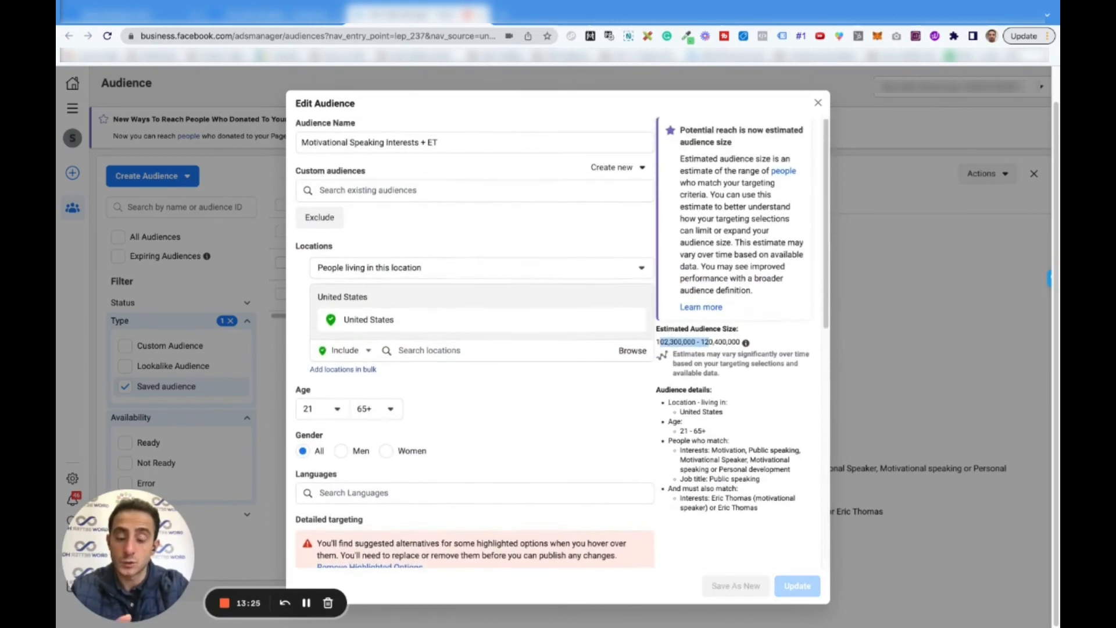
Step: Narrow the audience further to people who must also match the New York (place) interest, and check the estimated size
scroll(658, 343, "down", 3)
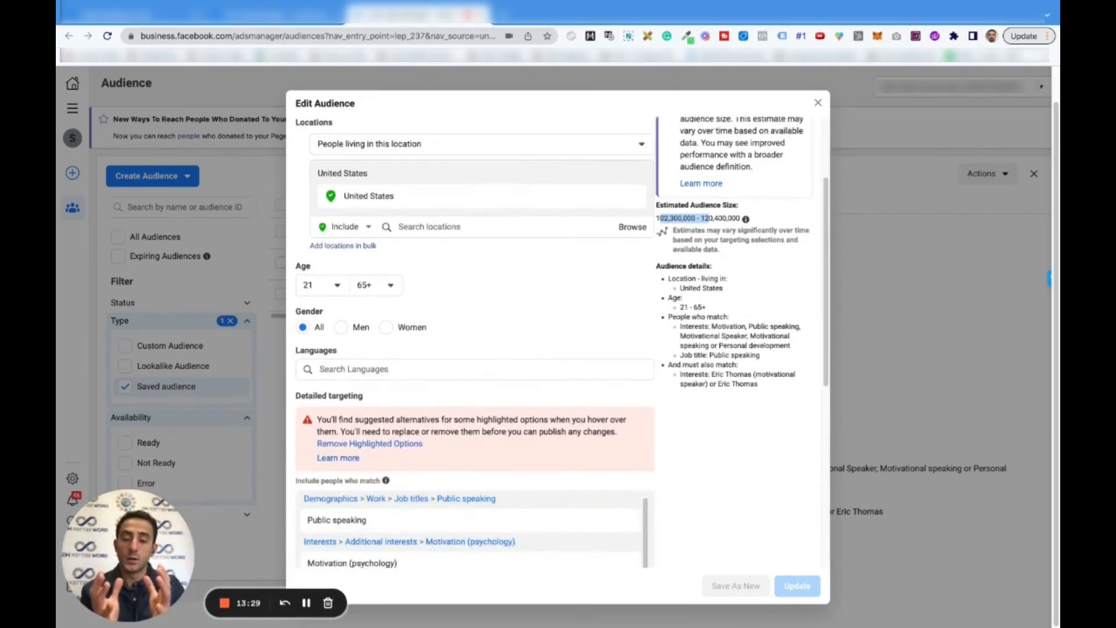
scroll(705, 398, "down", 7)
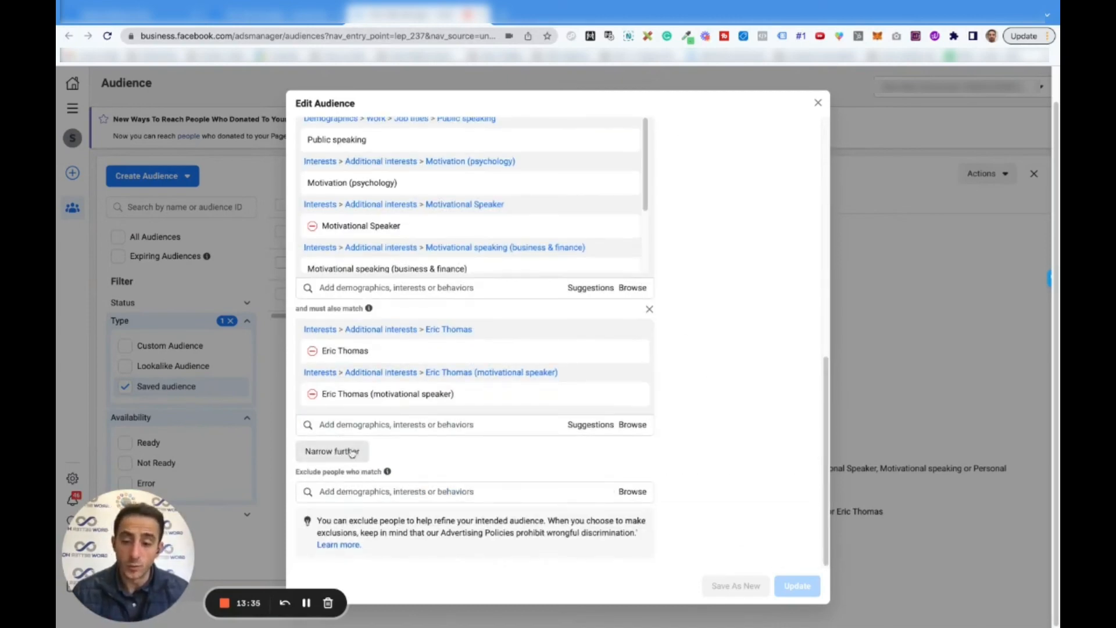
mouse_move(335, 178)
scroll(351, 227, "up", 2)
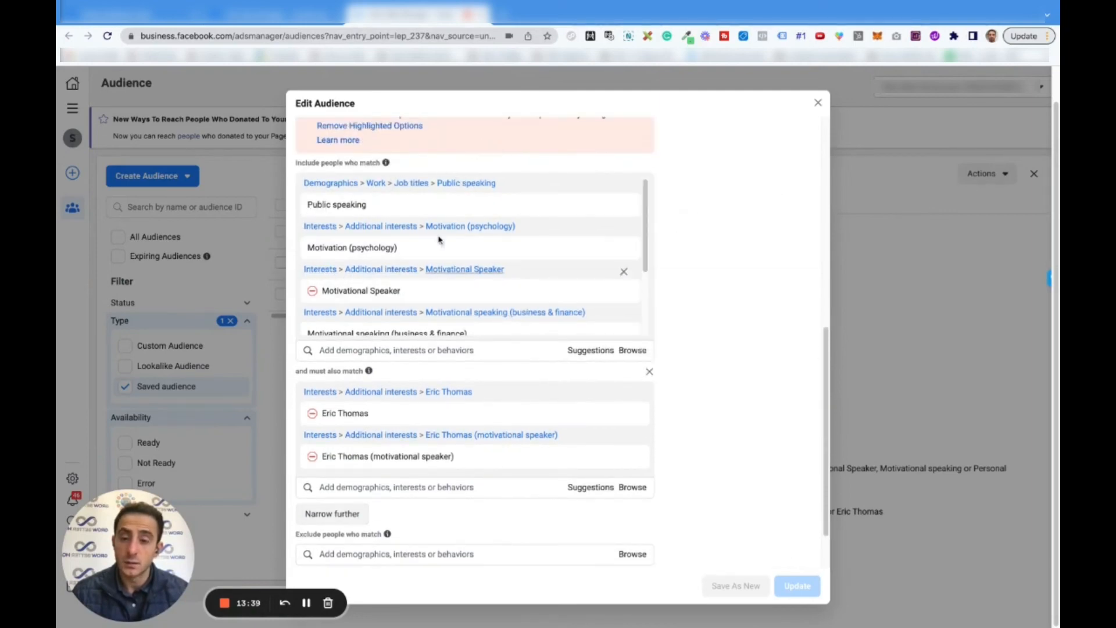
mouse_move(420, 330)
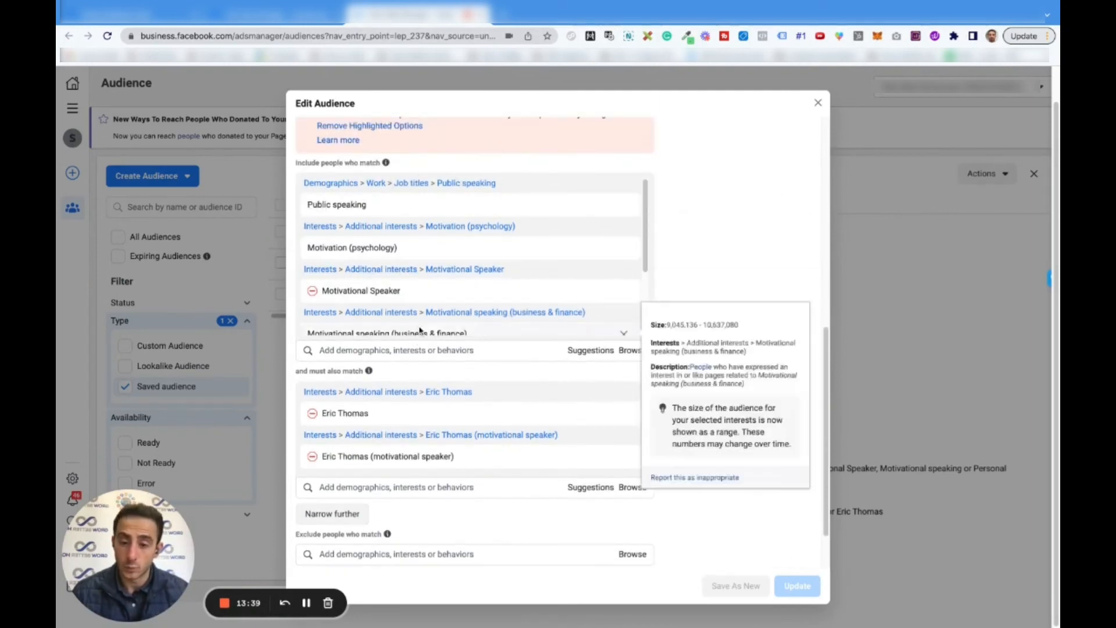
left_click(348, 520)
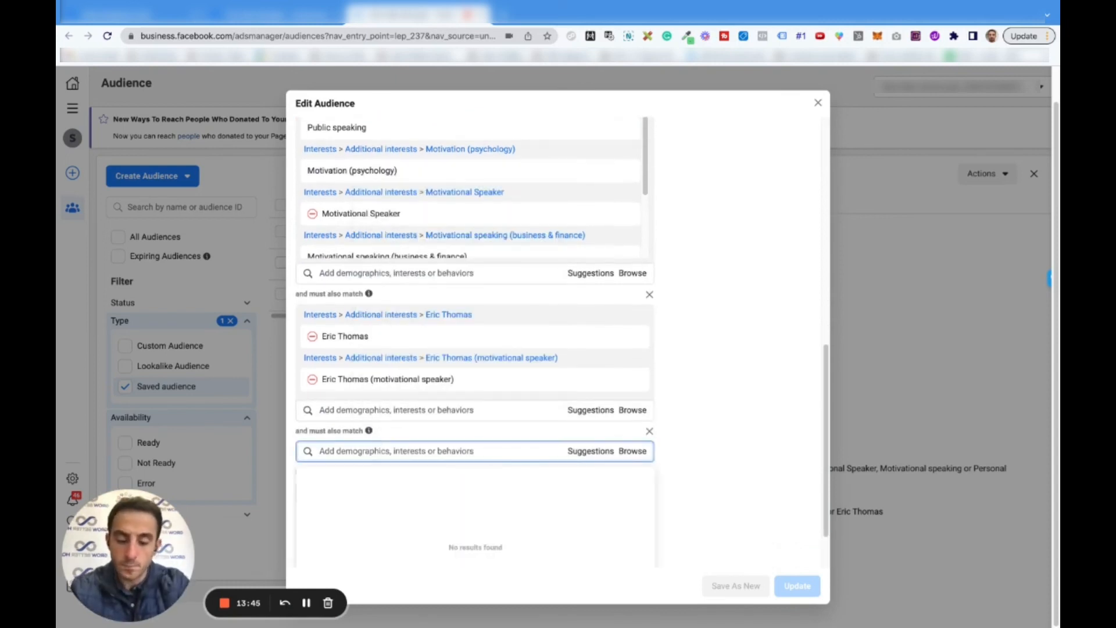
type("new york")
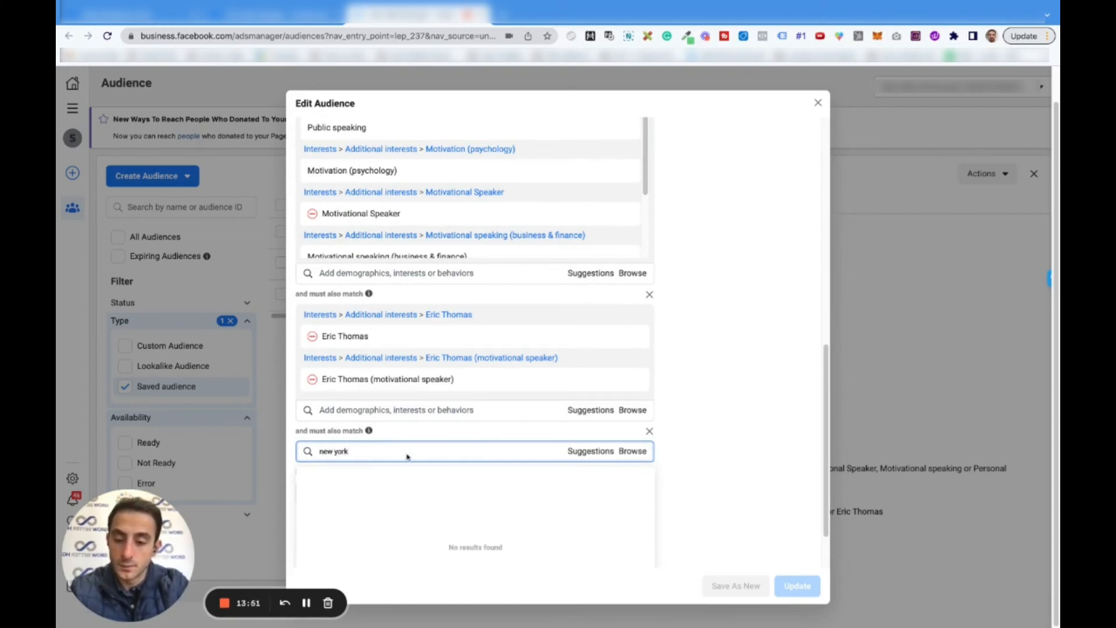
left_click(364, 481)
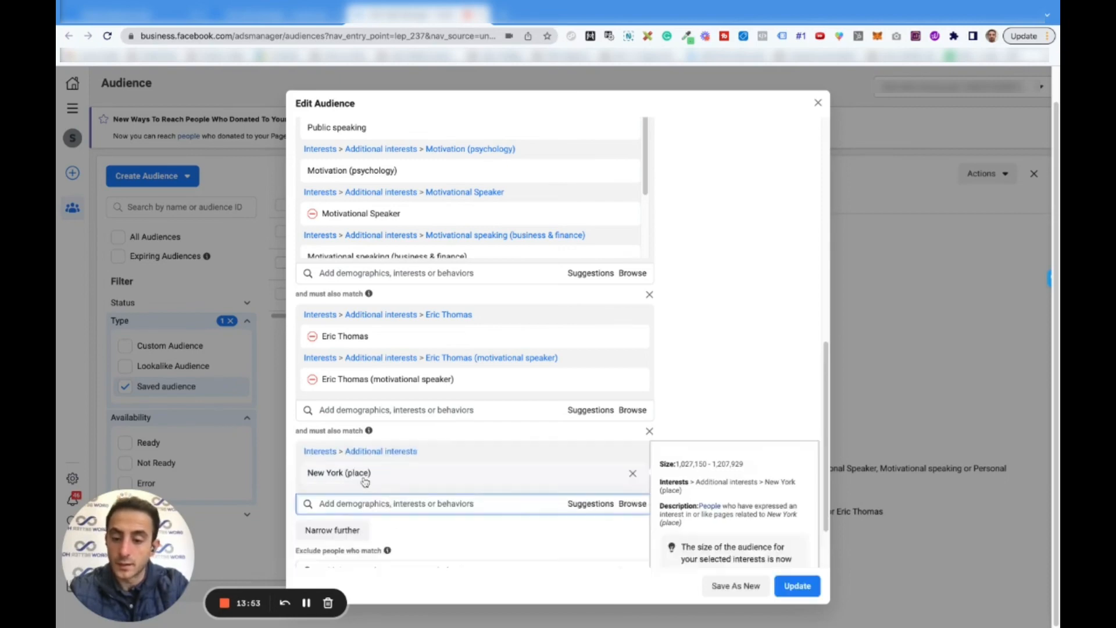
scroll(722, 361, "up", 15)
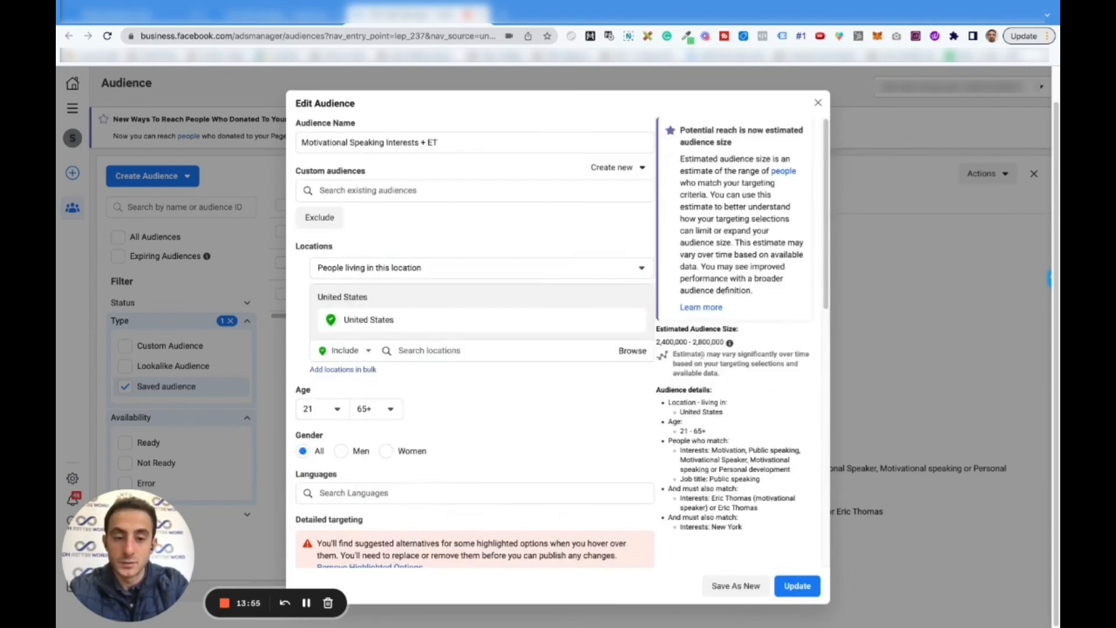
double_click(658, 341)
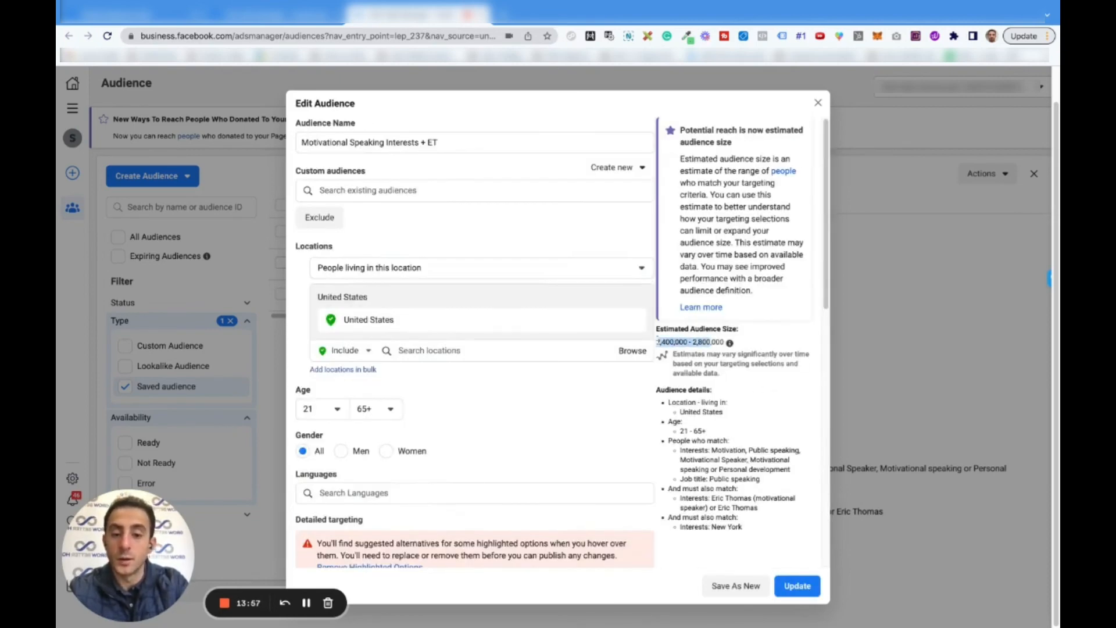
Step: Set the audience's location to the state of New York, United States
left_click(433, 368)
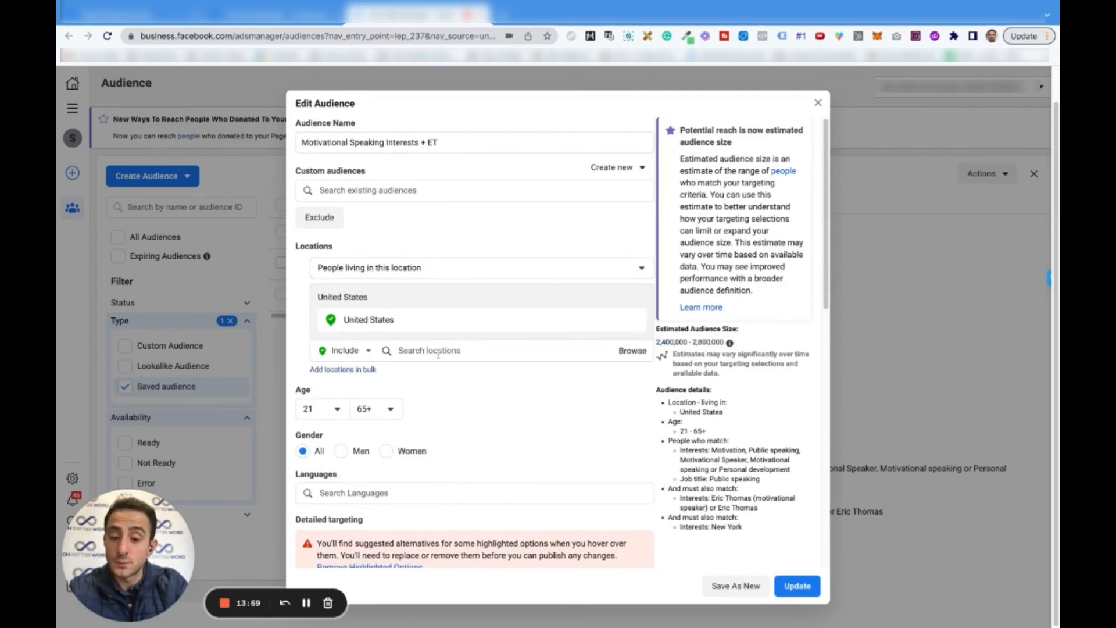
left_click(439, 352)
type("n")
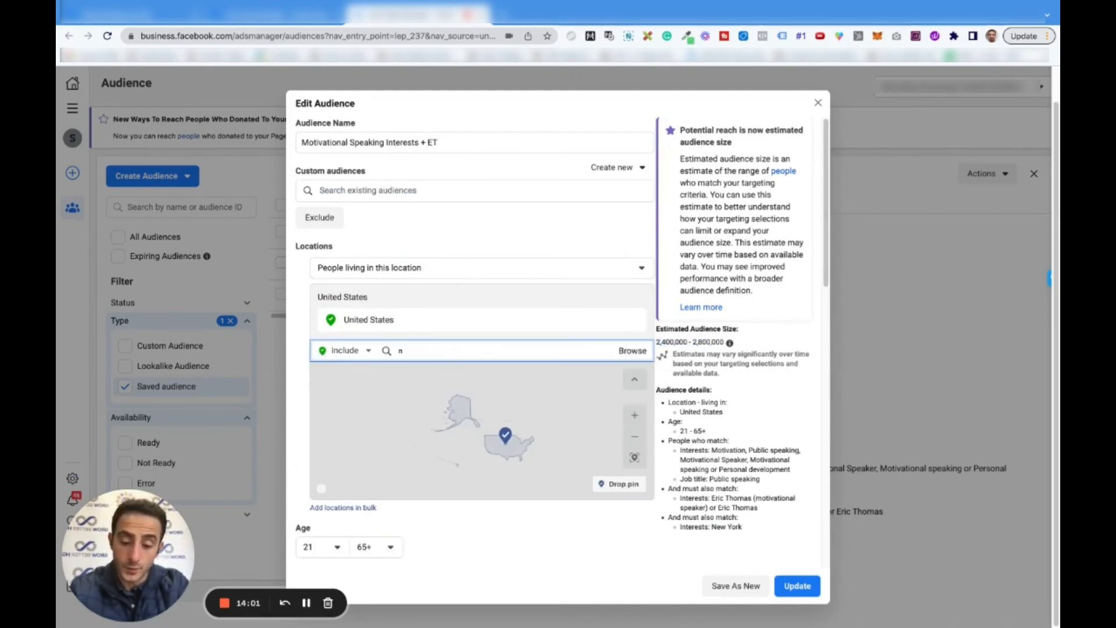
type("ew York")
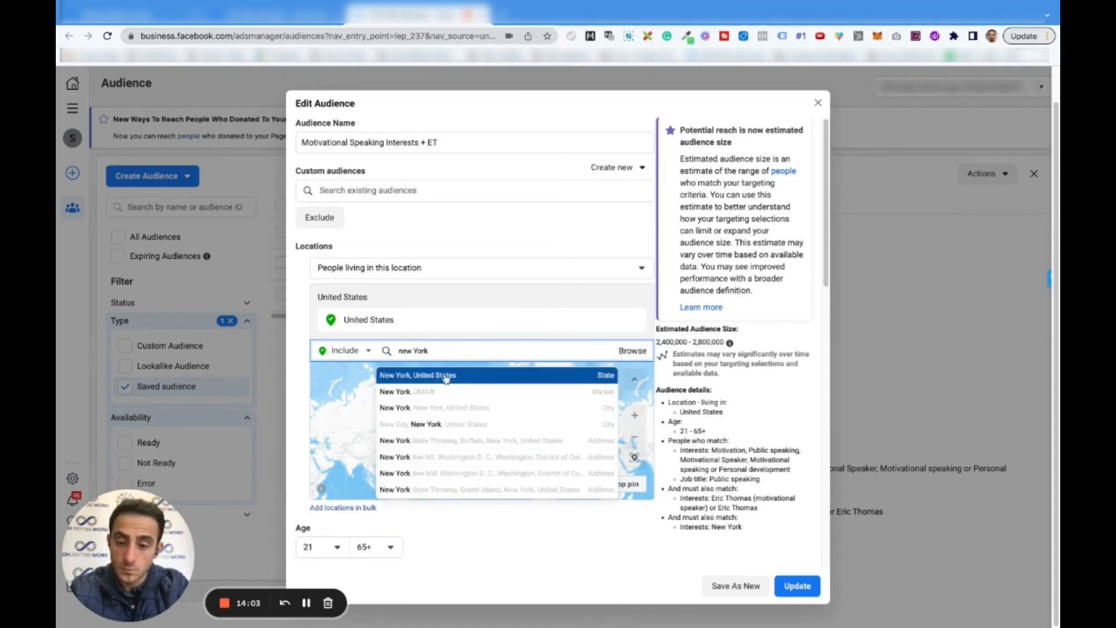
left_click(429, 378)
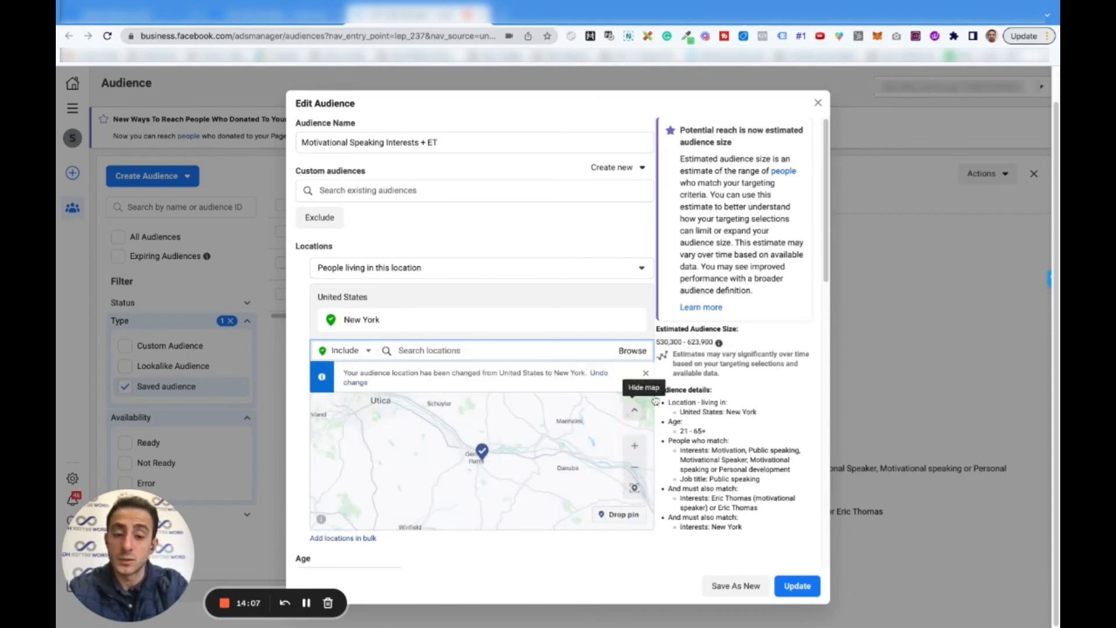
Step: Set the audience's age range to 30–45 and limit its gender to men
scroll(692, 399, "down", 6)
scroll(692, 400, "up", 3)
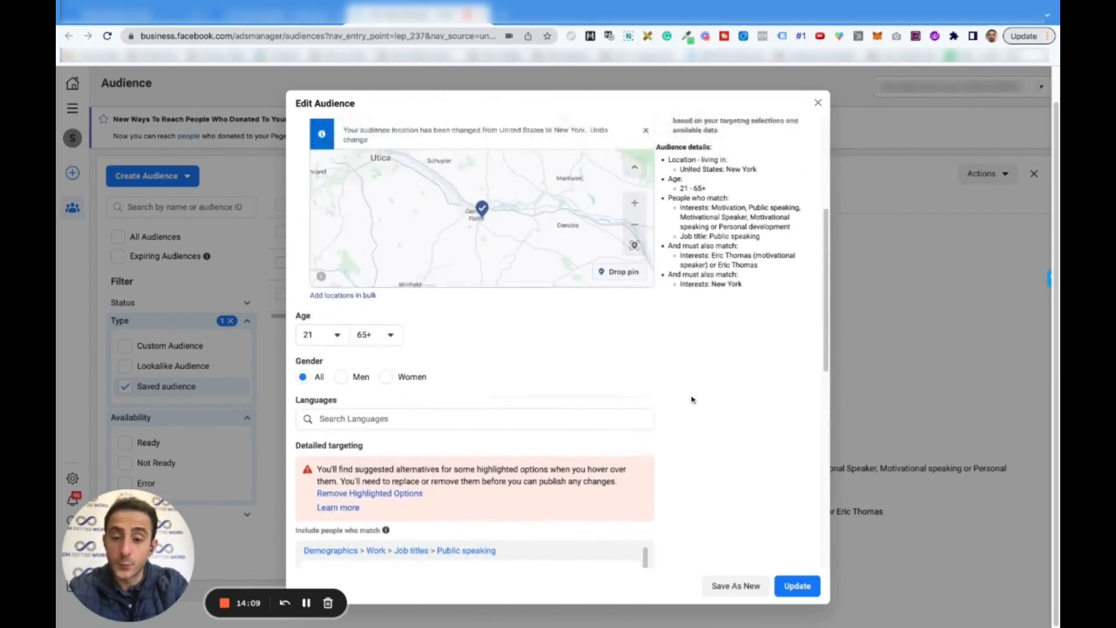
left_click(337, 342)
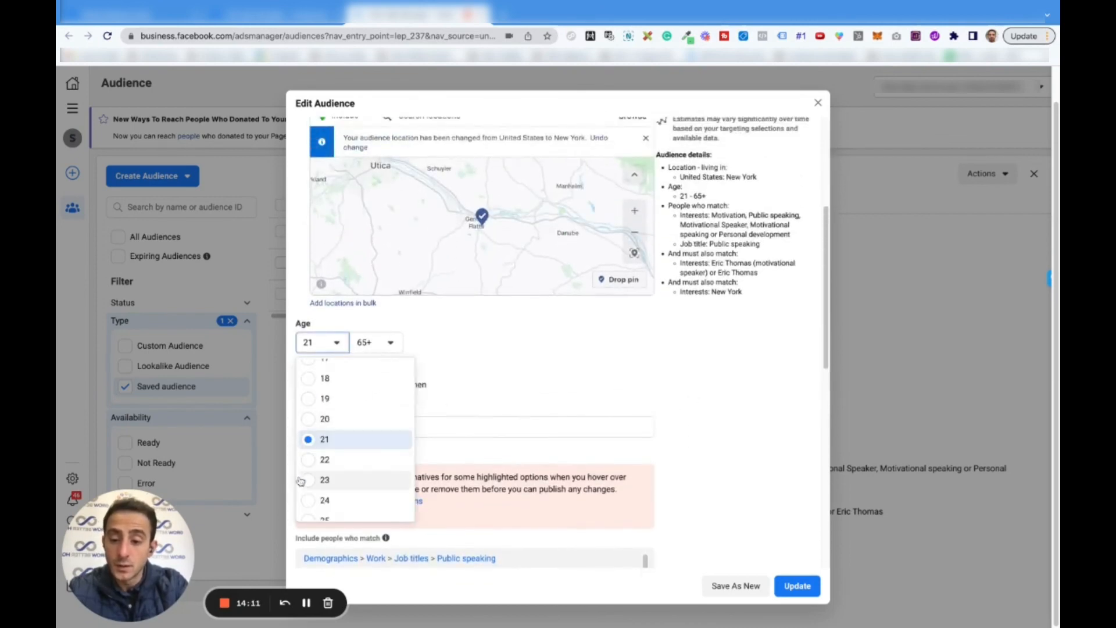
scroll(320, 448, "down", 3)
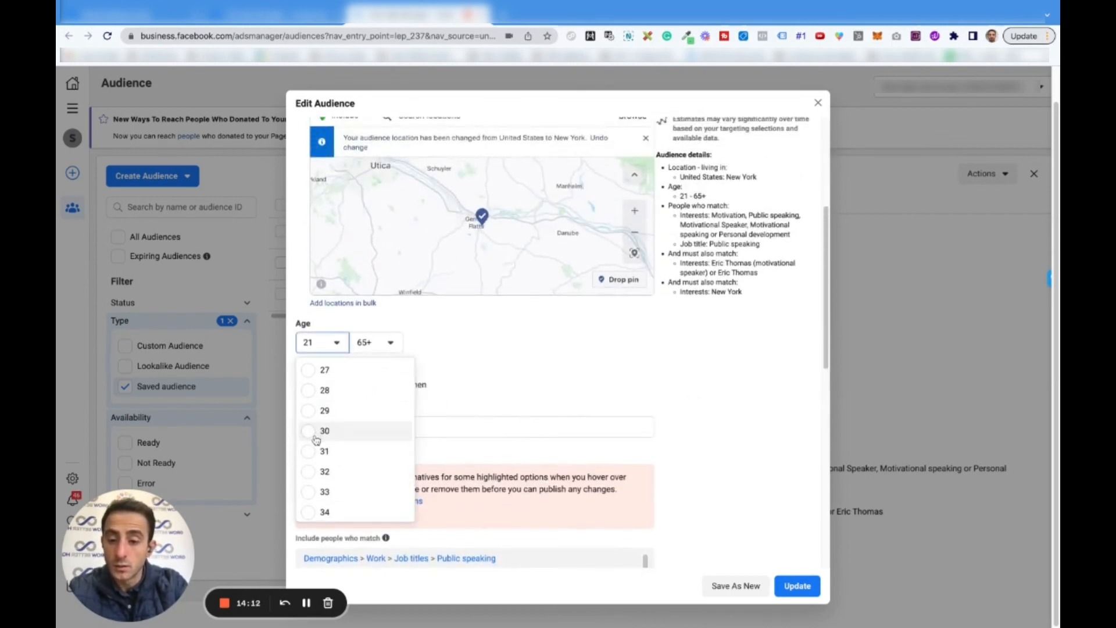
left_click(316, 437)
left_click(375, 343)
scroll(361, 442, "up", 5)
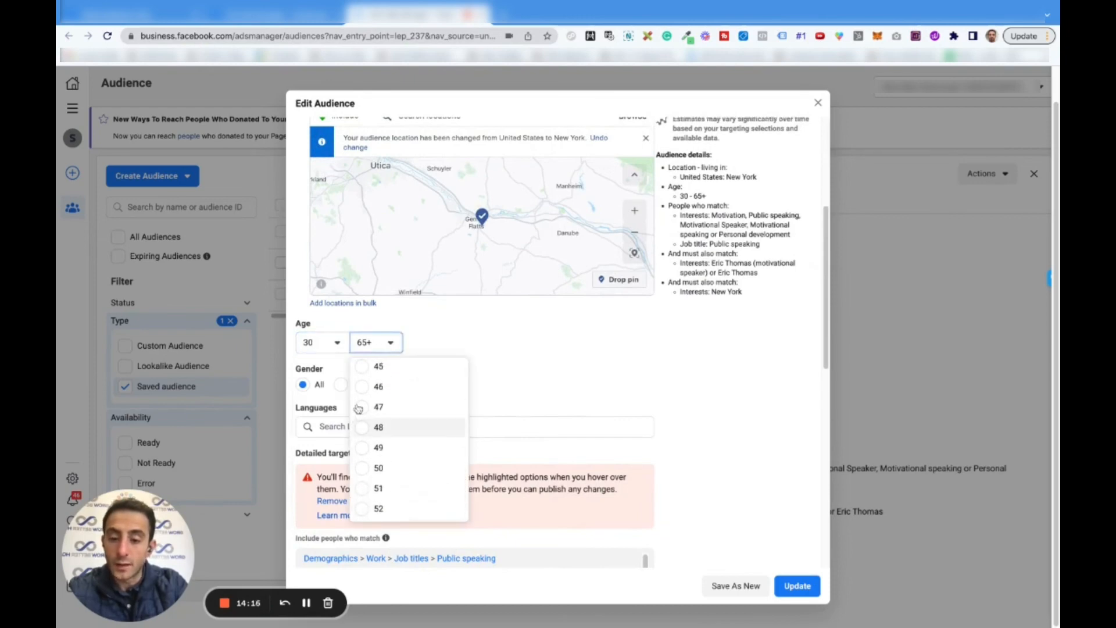
left_click(372, 367)
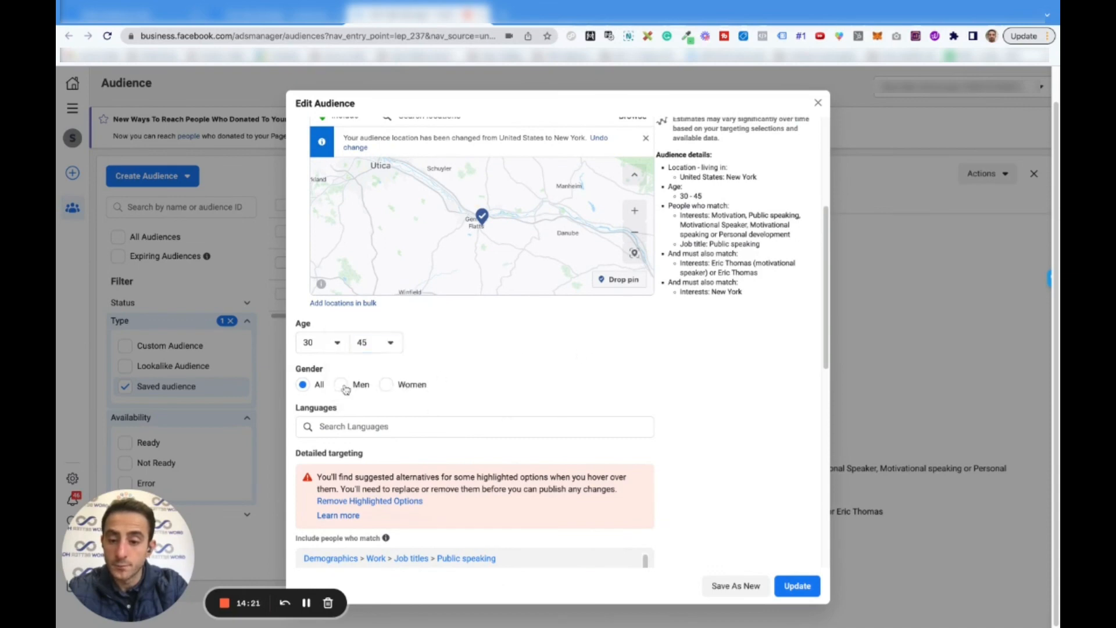
left_click(347, 386)
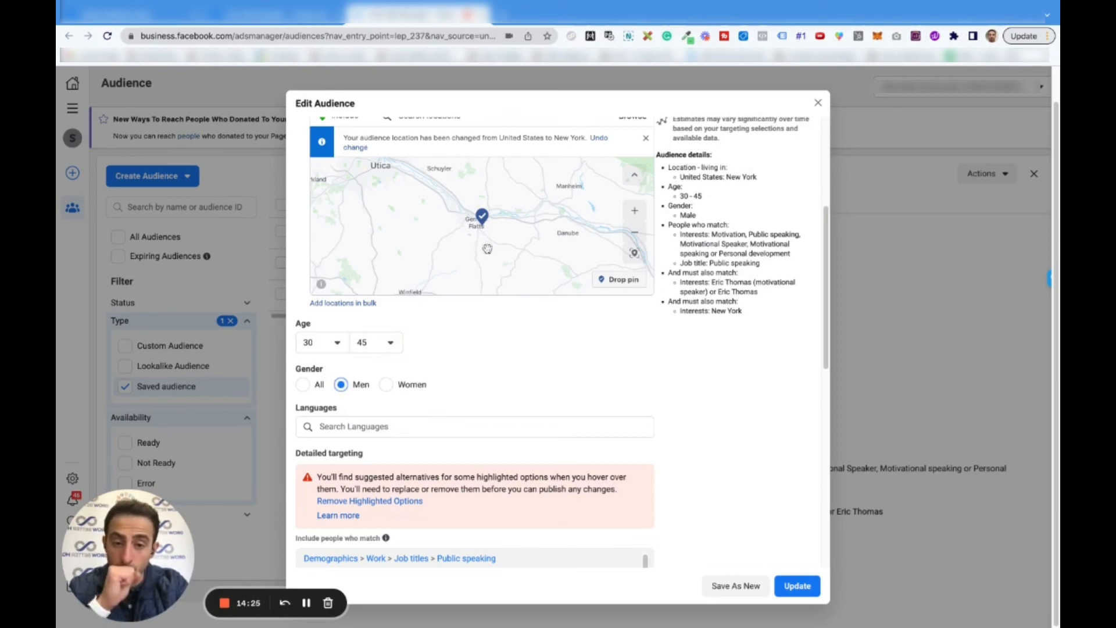
Step: Review the detailed targeting criteria, from the included demographics and interests down to the New York (place) narrowing
scroll(513, 329, "down", 4)
scroll(512, 329, "down", 2)
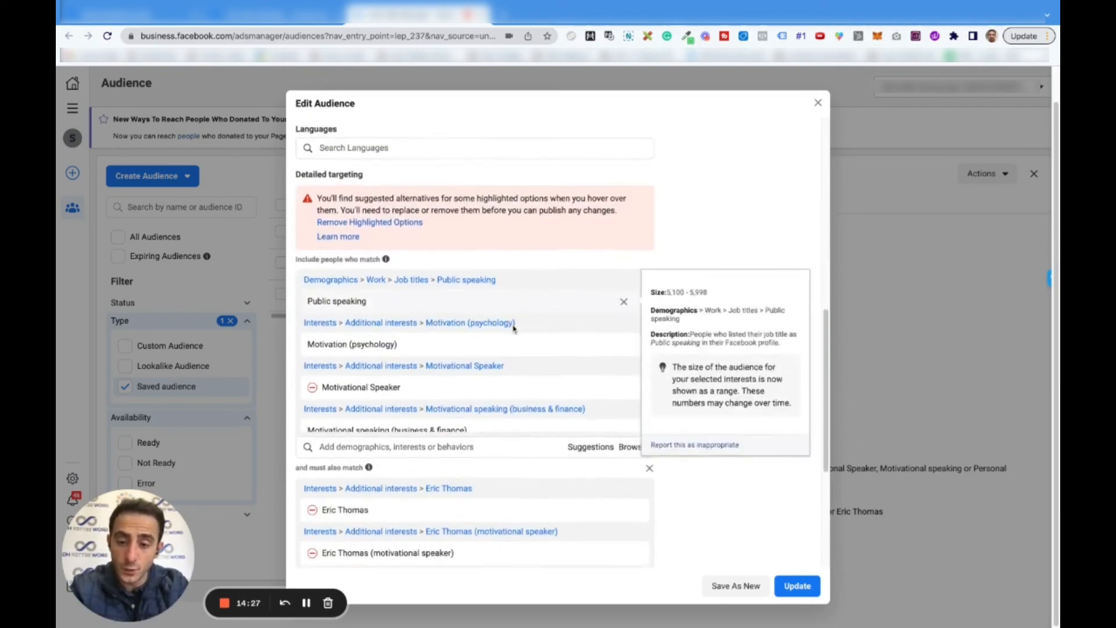
scroll(513, 329, "down", 3)
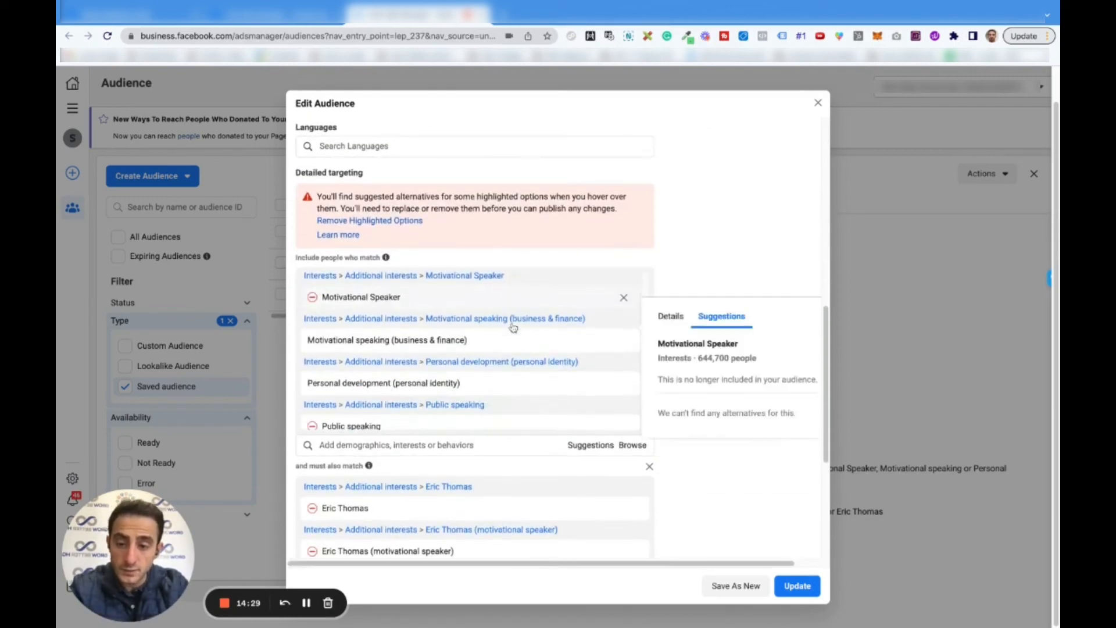
scroll(482, 491, "down", 1)
scroll(482, 491, "down", 2)
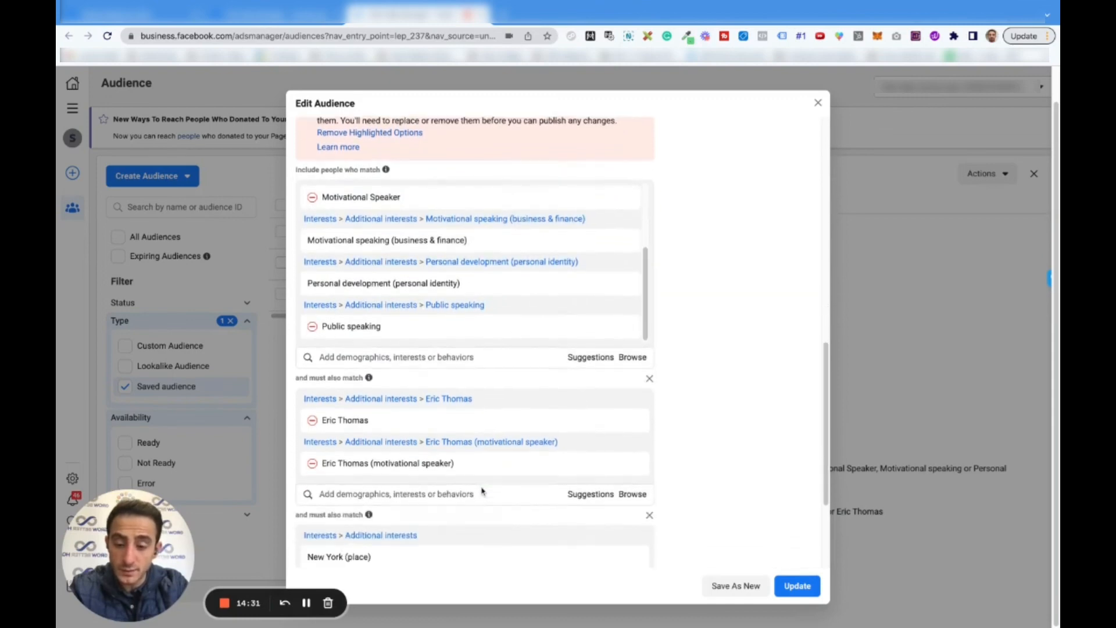
mouse_move(477, 407)
scroll(477, 407, "down", 3)
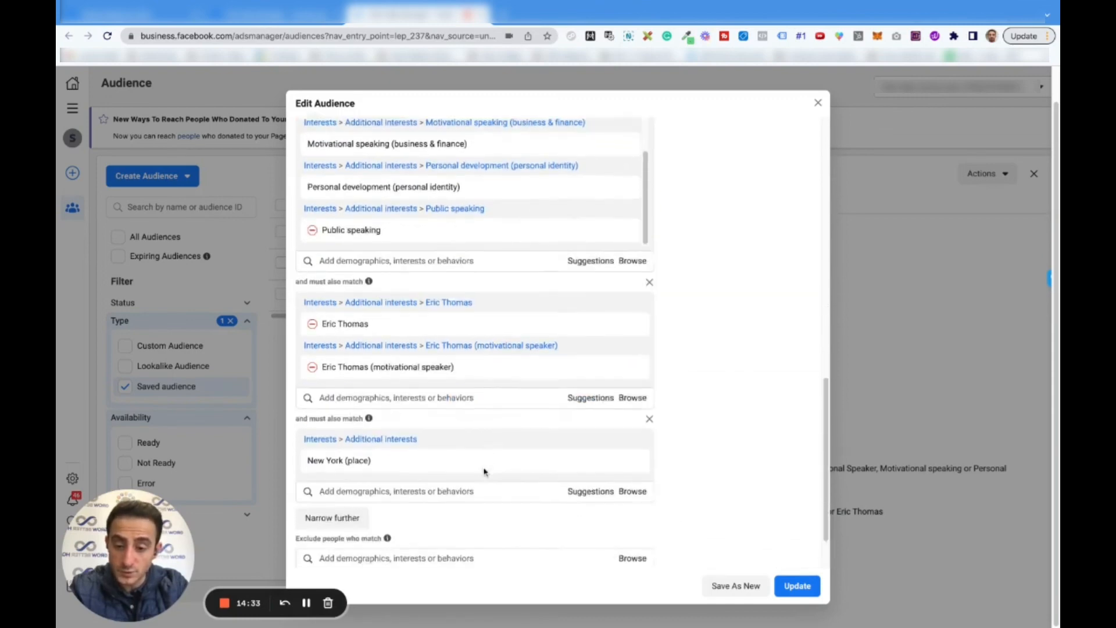
mouse_move(436, 417)
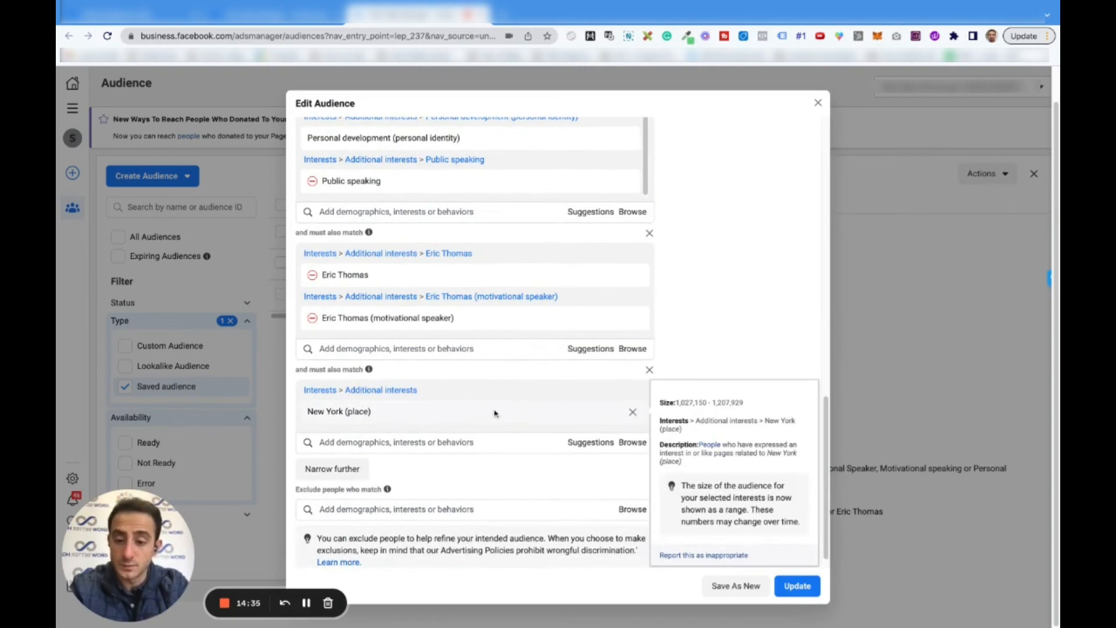
Step: Check the edited audience's estimated size and review its location, age, gender and interest details
scroll(709, 320, "up", 5)
scroll(711, 322, "up", 1)
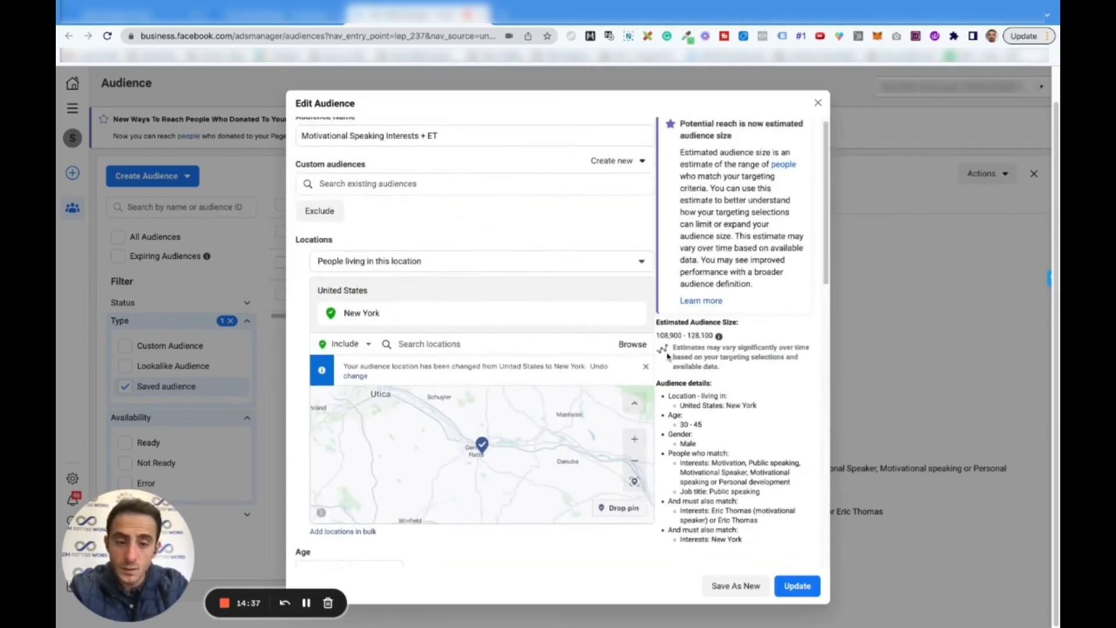
left_click_drag(658, 336, 712, 335)
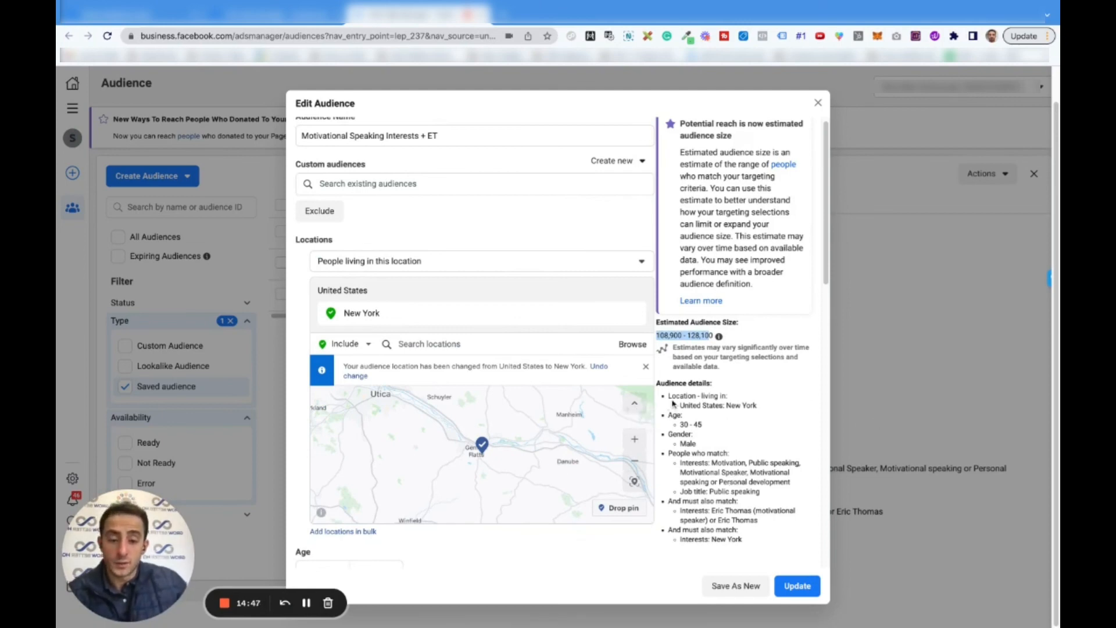
left_click_drag(667, 395, 762, 538)
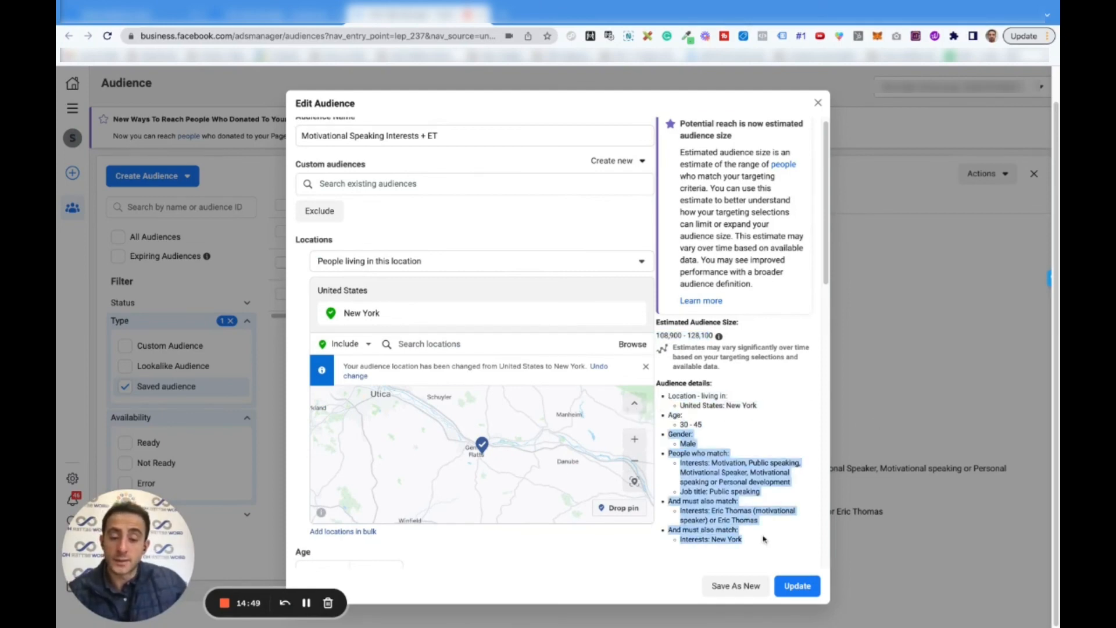
left_click(764, 539)
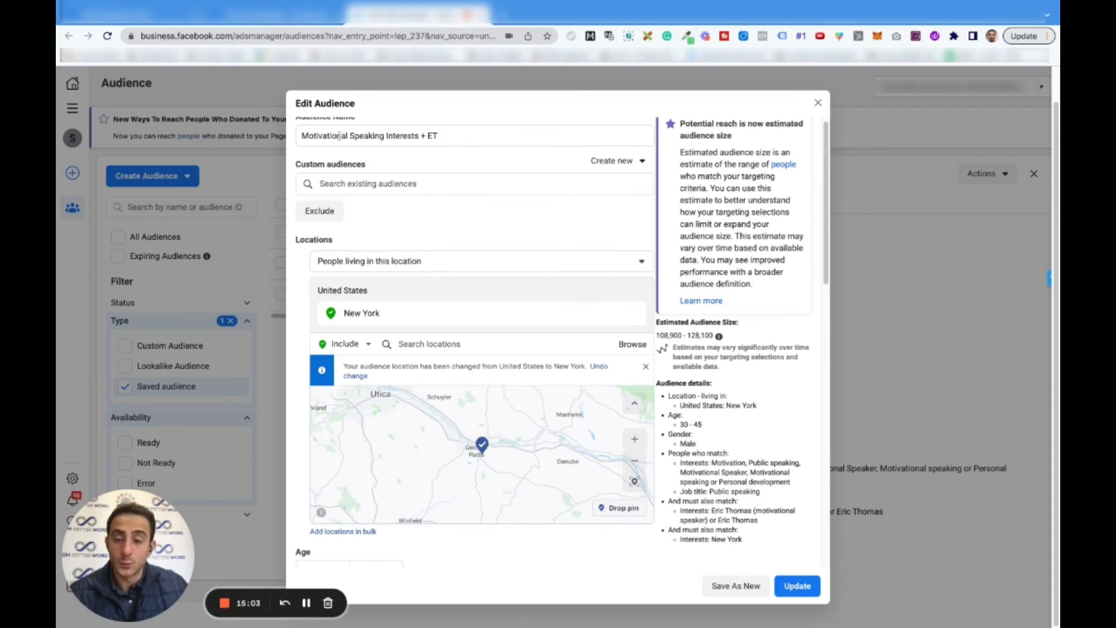
scroll(440, 133, "up", 1)
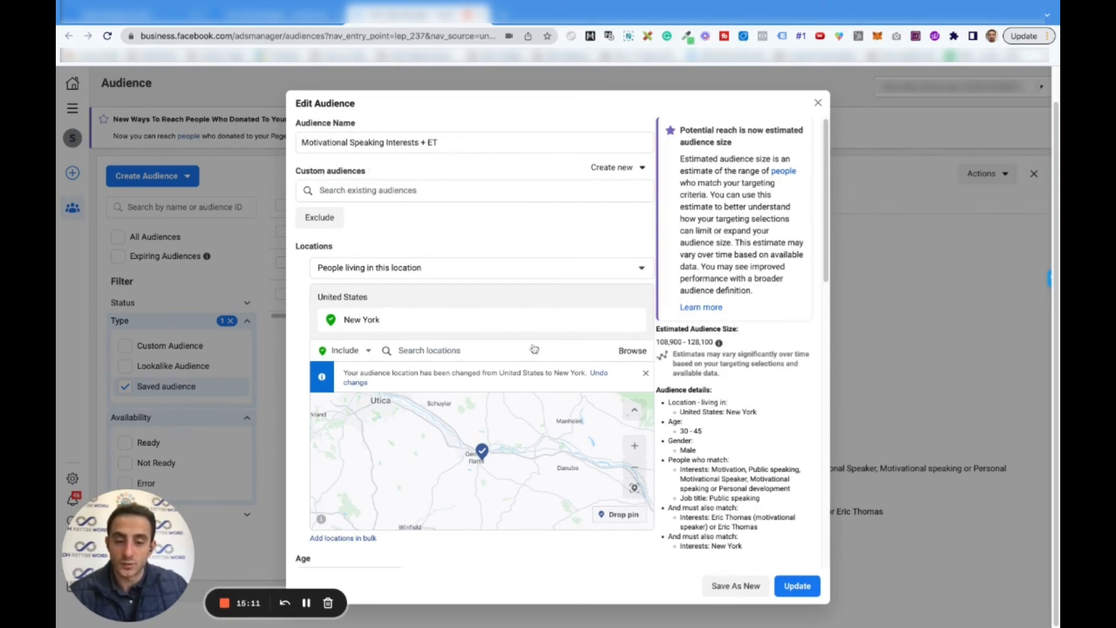
Step: Close the audience editor without saving the changes and collapse the Type and Availability filters
left_click(817, 103)
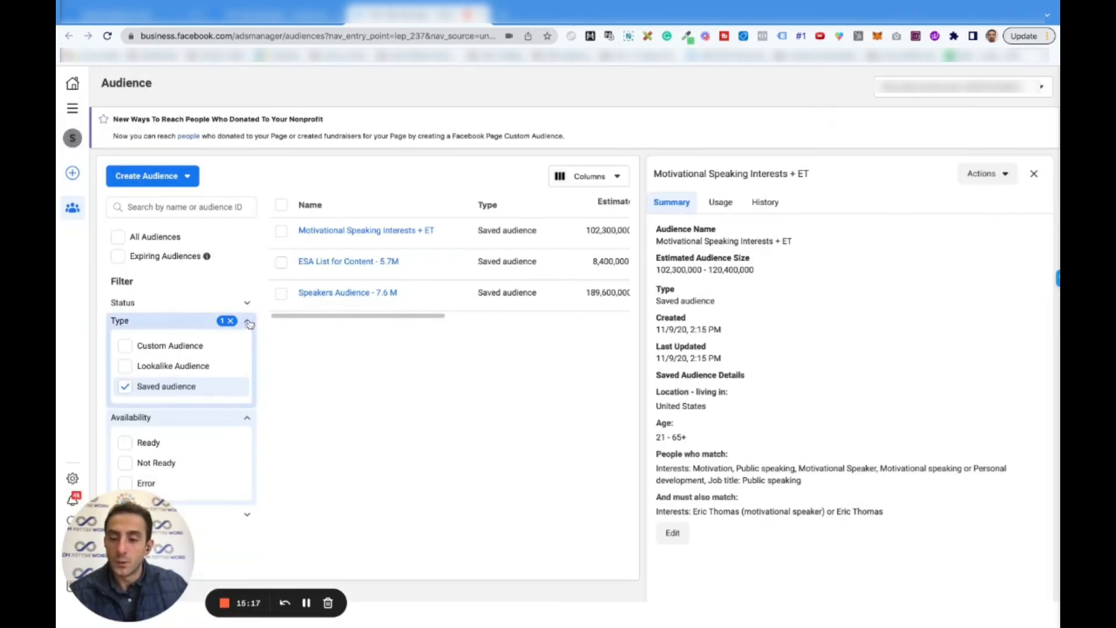
left_click(247, 321)
left_click(246, 338)
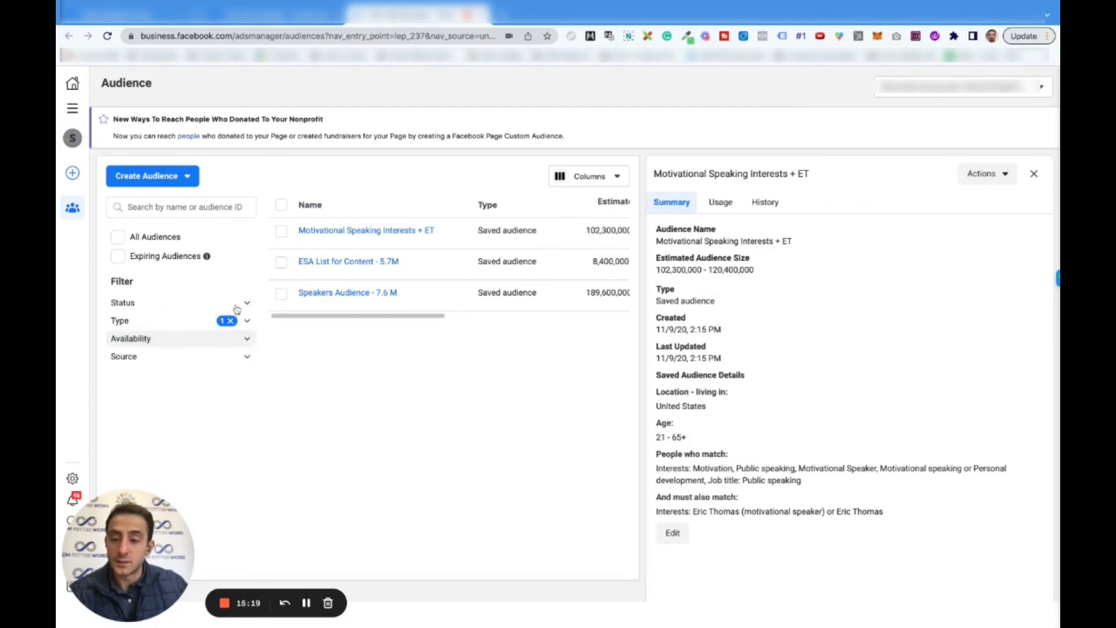